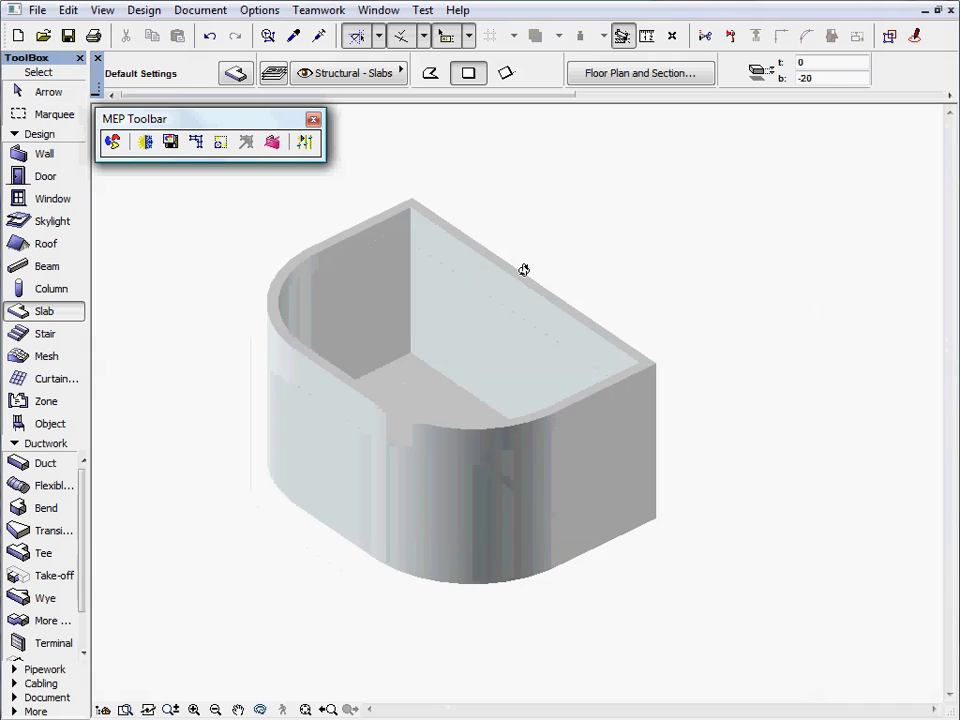
Draw a blue pipe and a parallel red pipe from the basin's two upper connectors.
{"action": "left_click_drag", "start_coordinate": [523, 268], "coordinate": [553, 285]}
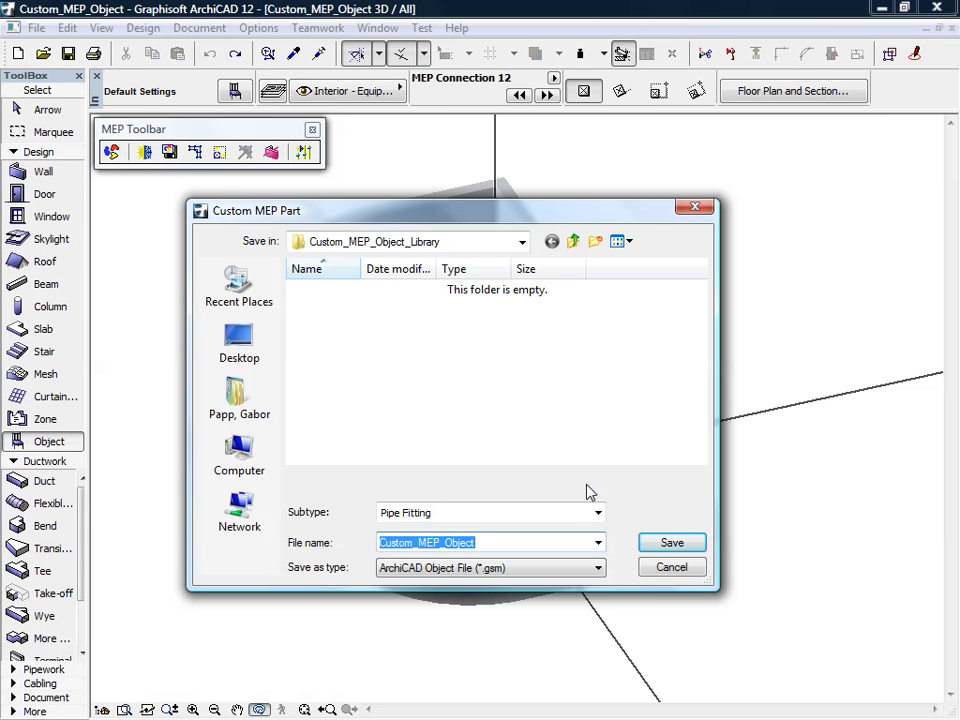
{"action": "left_click", "coordinate": [598, 513]}
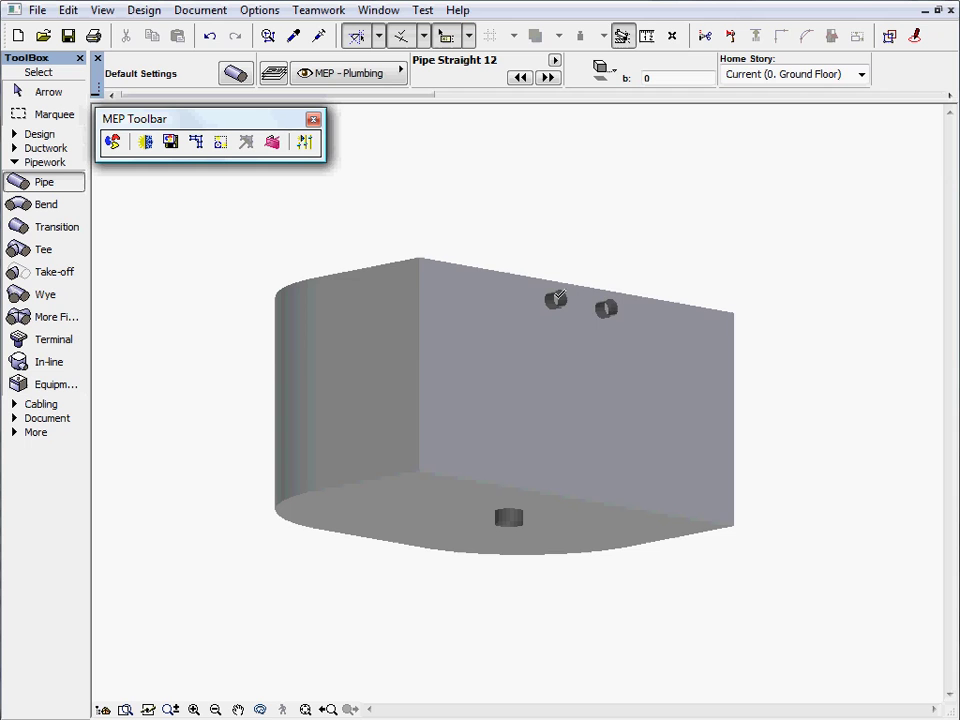
{"action": "left_click", "coordinate": [558, 297]}
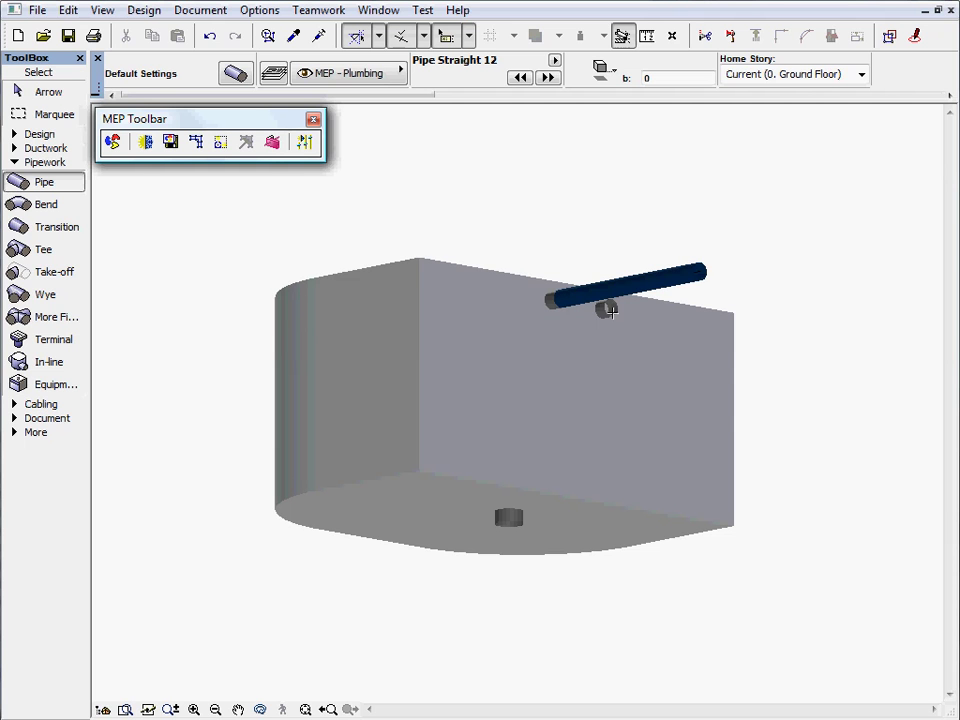
{"action": "left_click", "coordinate": [642, 334]}
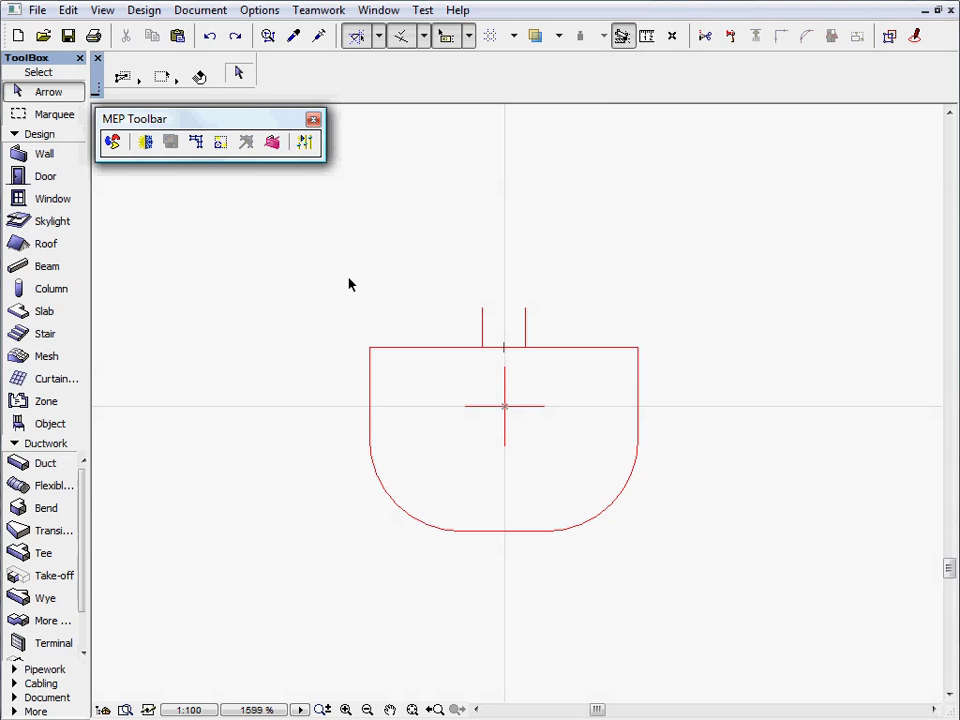
Trace a wall along the basin polyline to form an open tub, then inspect it in 3D.
{"action": "left_click", "coordinate": [71, 155]}
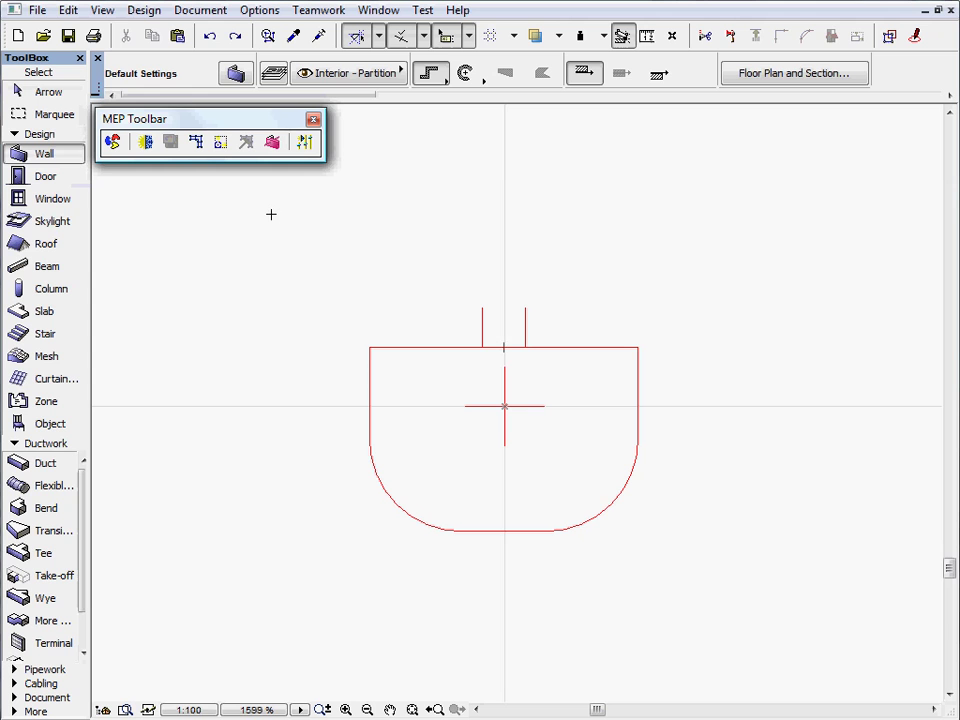
{"action": "left_click", "coordinate": [397, 346]}
{"action": "left_click", "coordinate": [62, 320]}
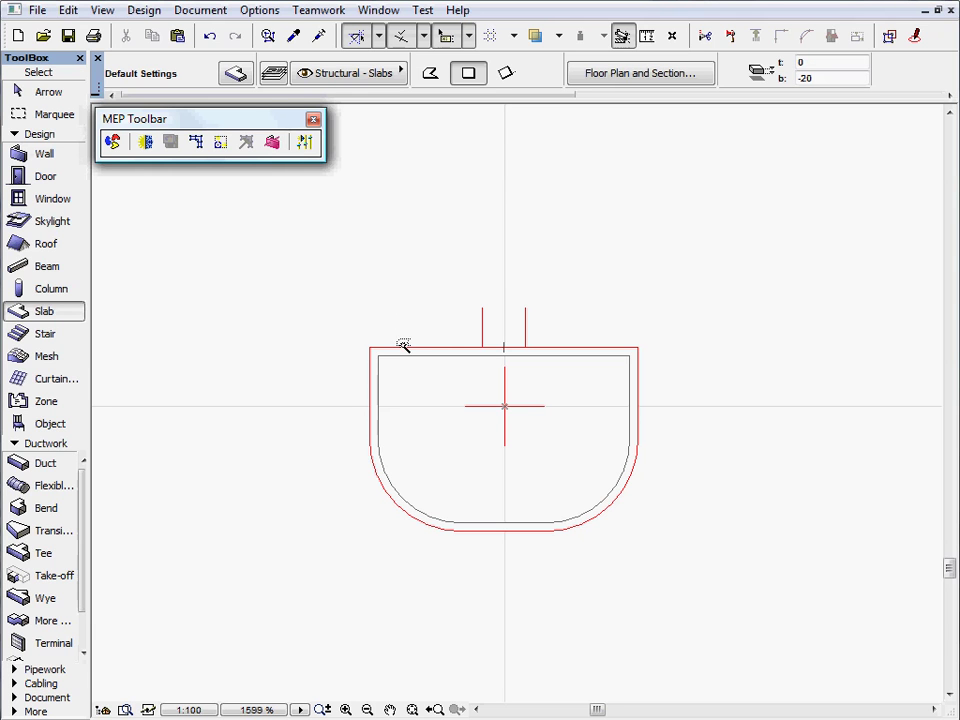
{"action": "key", "text": "F3"}
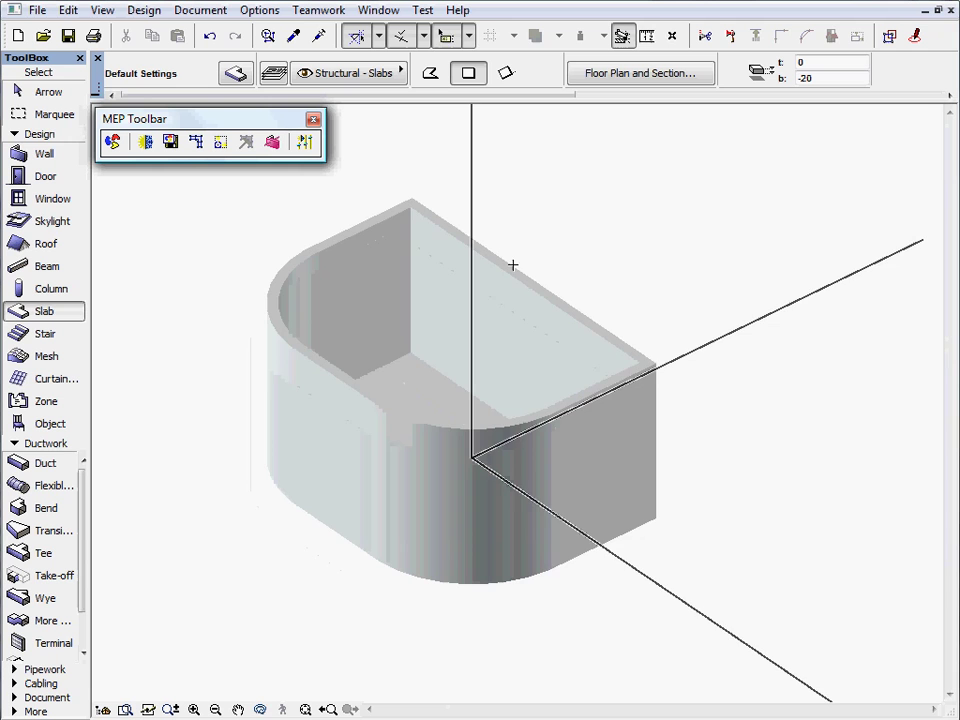
{"action": "mouse_move", "coordinate": [540, 289]}
{"action": "middle_mouse_down", "text": "shift"}
{"action": "mouse_move", "coordinate": [472, 327]}
{"action": "mouse_move", "coordinate": [493, 339]}
{"action": "mouse_move", "coordinate": [551, 288]}
{"action": "middle_mouse_up", "text": "shift"}
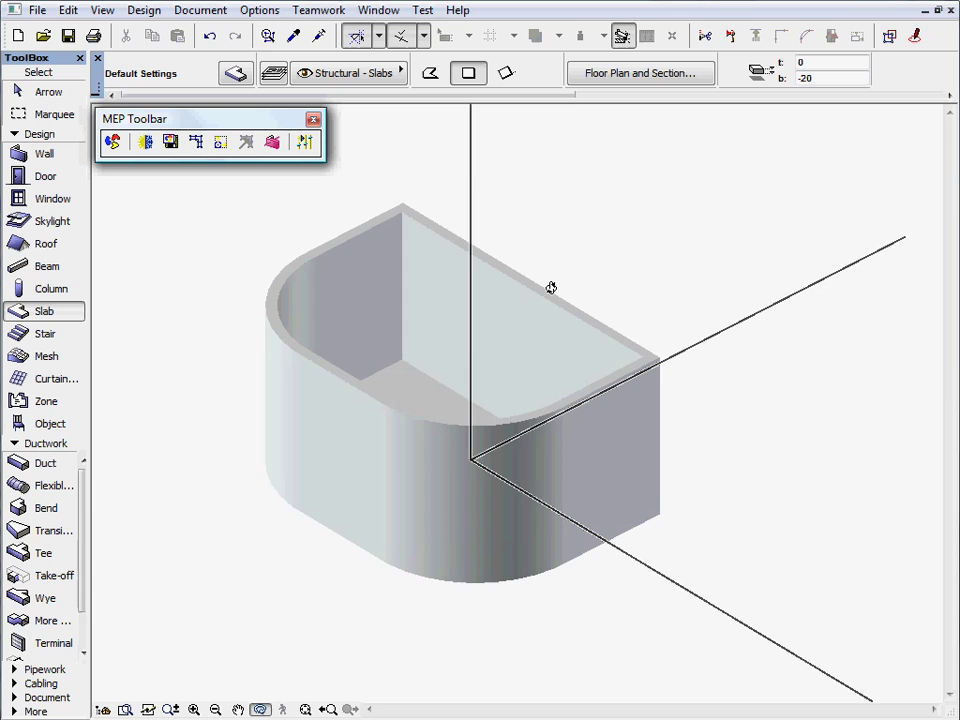
Back on the floor plan, name the default object connection Cold Water.
{"action": "key", "text": "F2"}
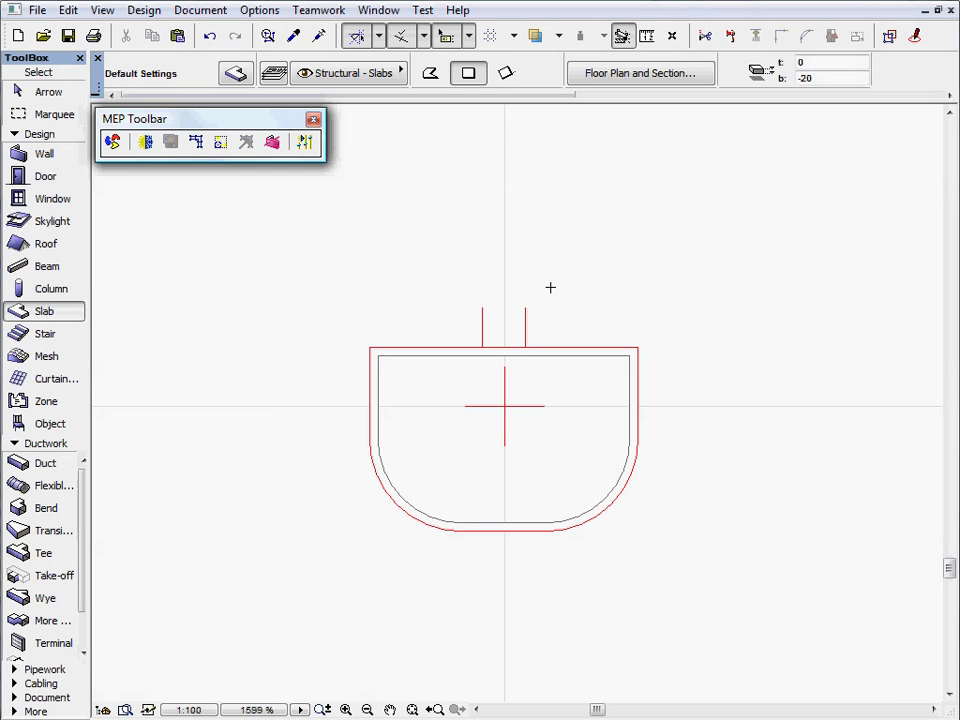
{"action": "left_click", "coordinate": [73, 424]}
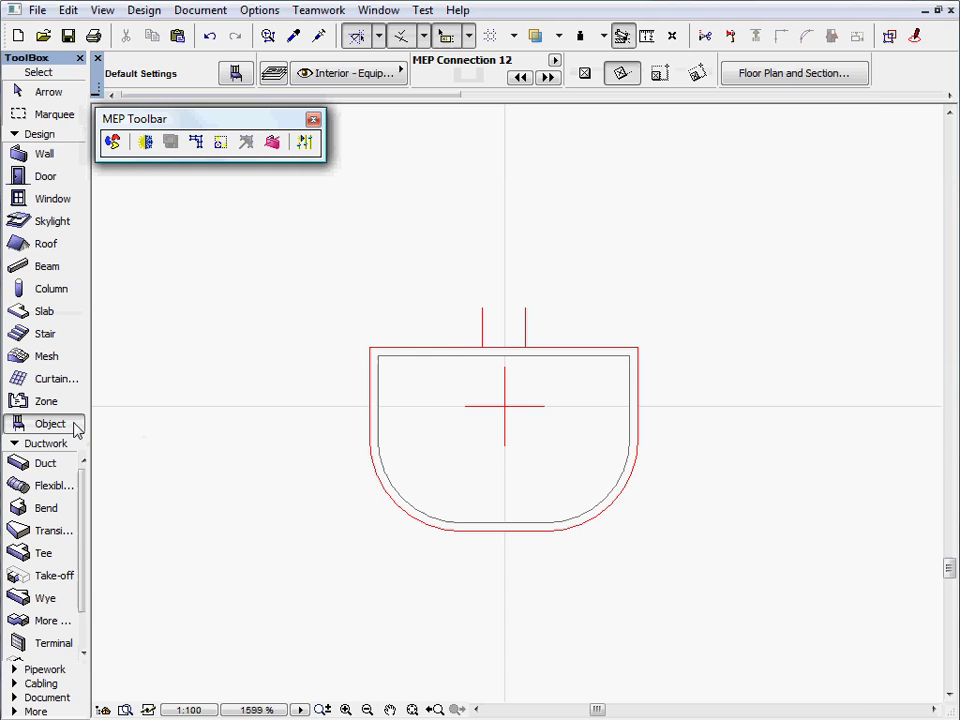
{"action": "left_click", "coordinate": [73, 424]}
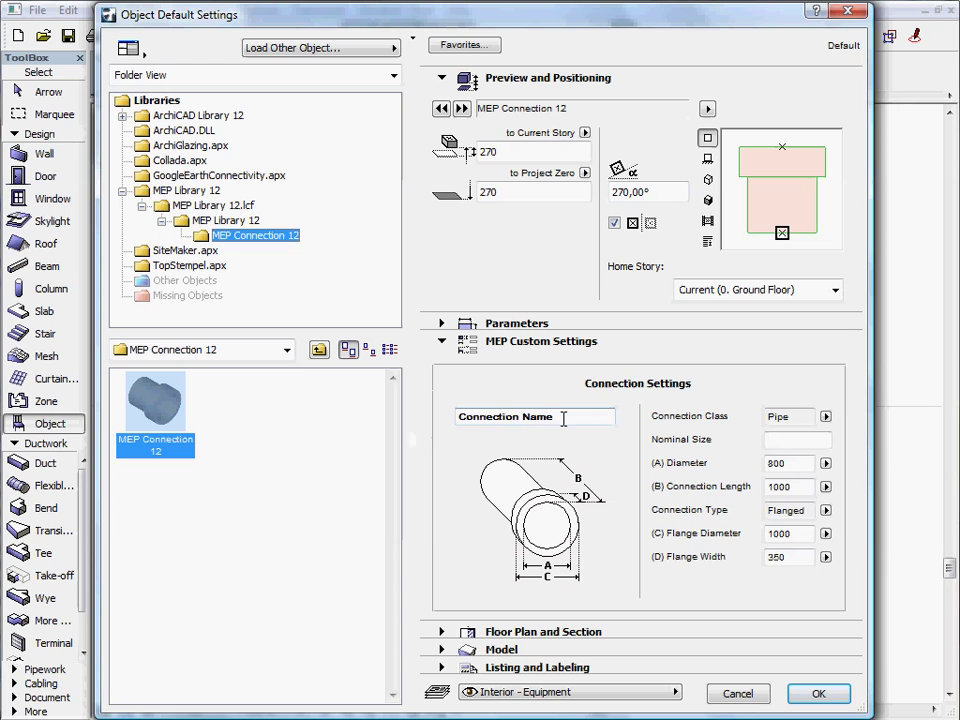
{"action": "left_click_drag", "start_coordinate": [563, 418], "coordinate": [422, 413]}
{"action": "type", "text": "C"}
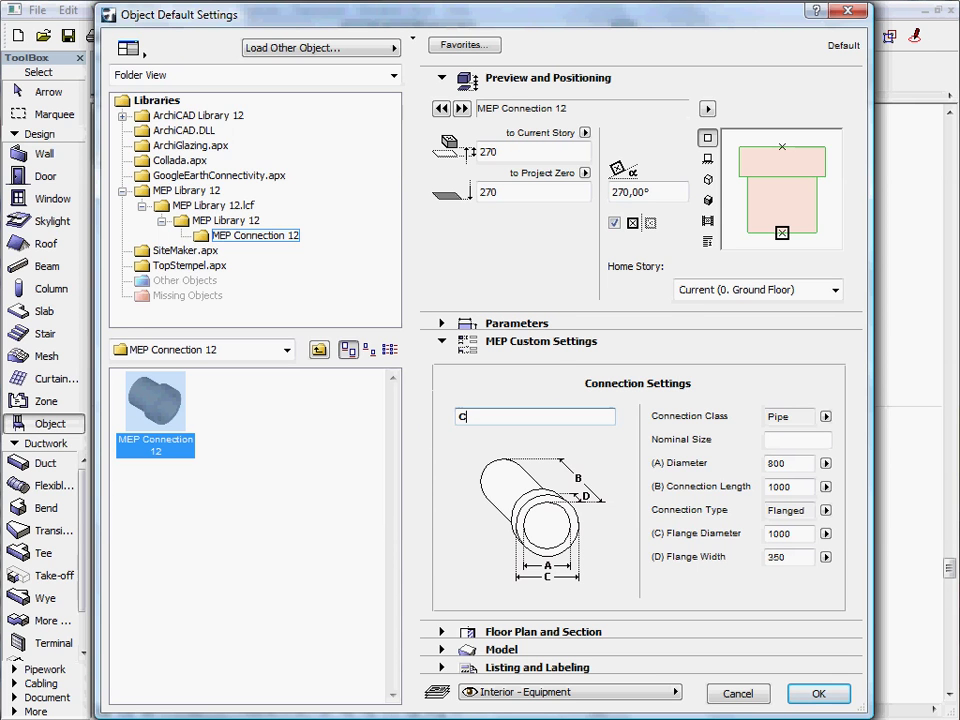
{"action": "type", "text": "old Water"}
Make it a welded Pipe connection with diameter 27 and length 20, and confirm.
{"action": "left_click", "coordinate": [827, 420]}
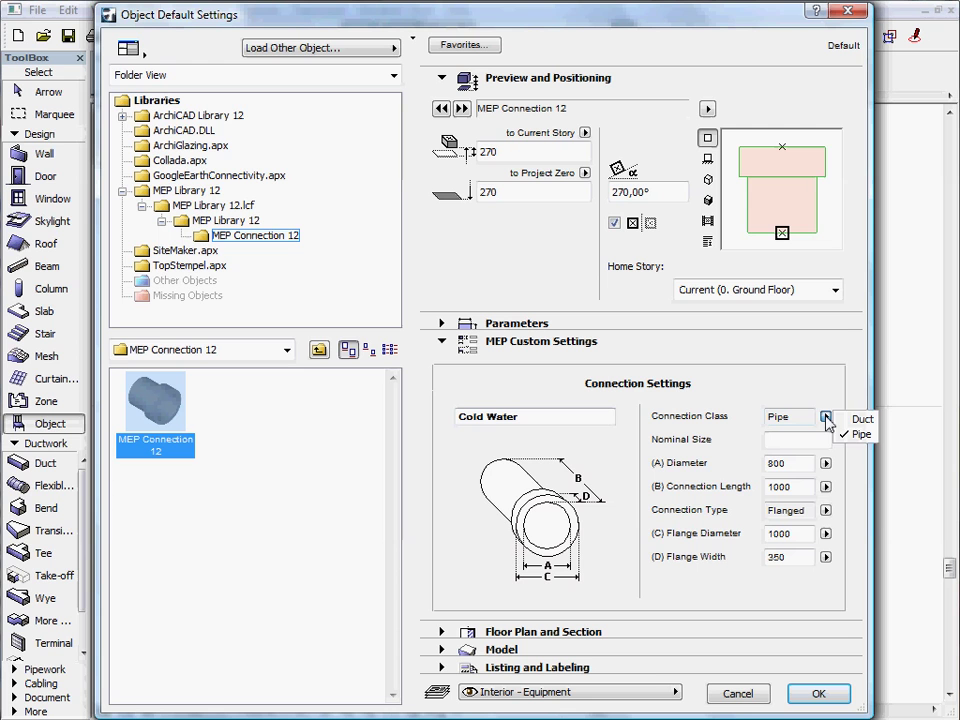
{"action": "left_click", "coordinate": [827, 420]}
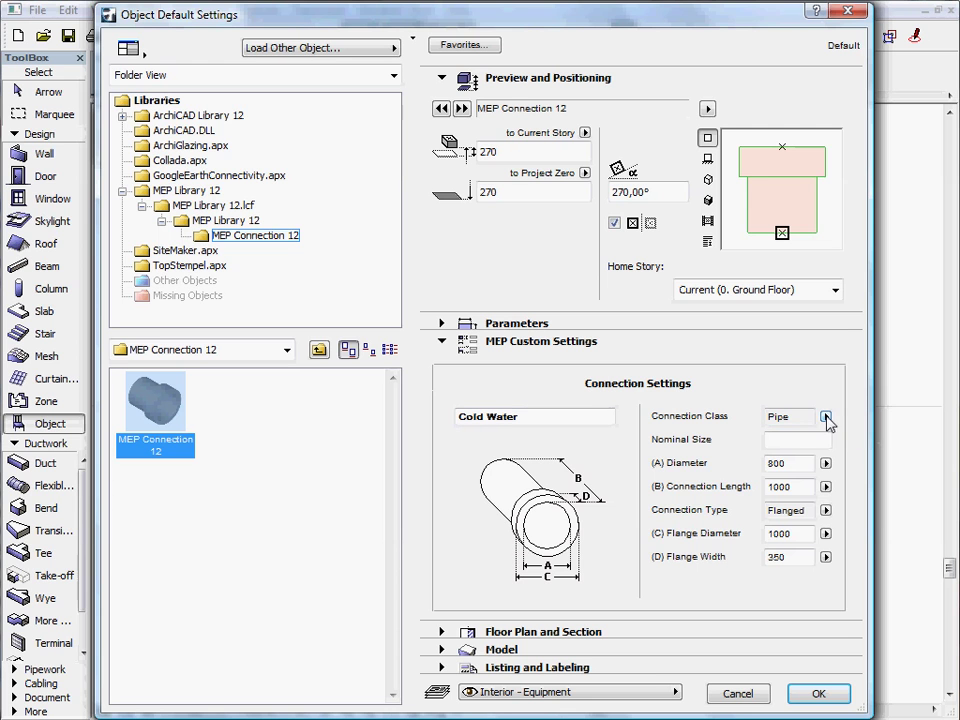
{"action": "left_click", "coordinate": [826, 510]}
{"action": "left_click", "coordinate": [864, 532]}
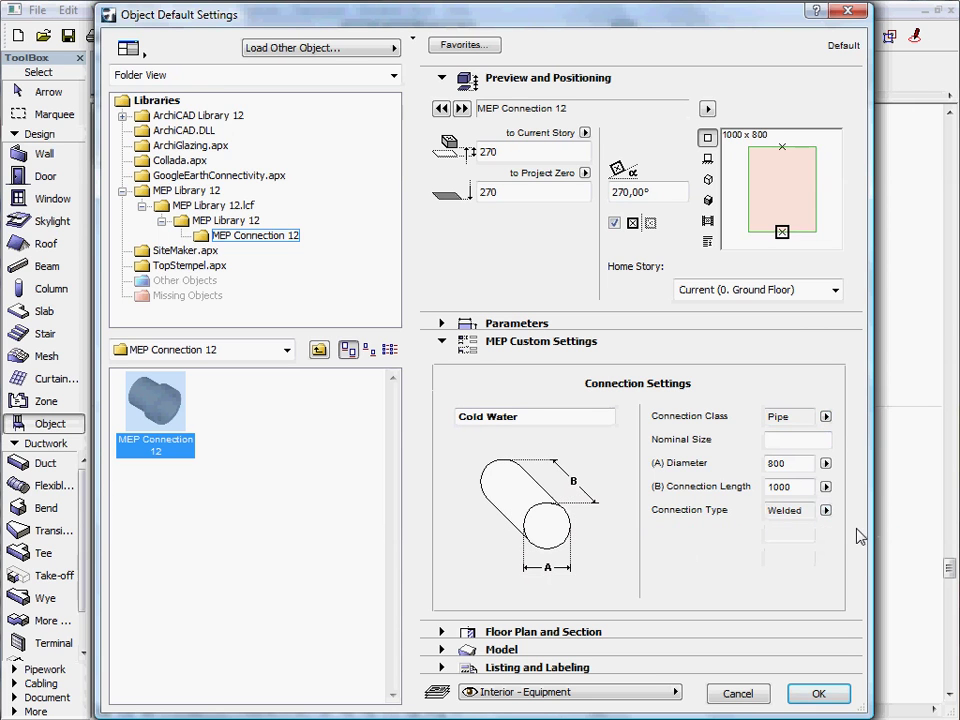
{"action": "double_click", "coordinate": [790, 463]}
{"action": "type", "text": "27"}
{"action": "double_click", "coordinate": [785, 487]}
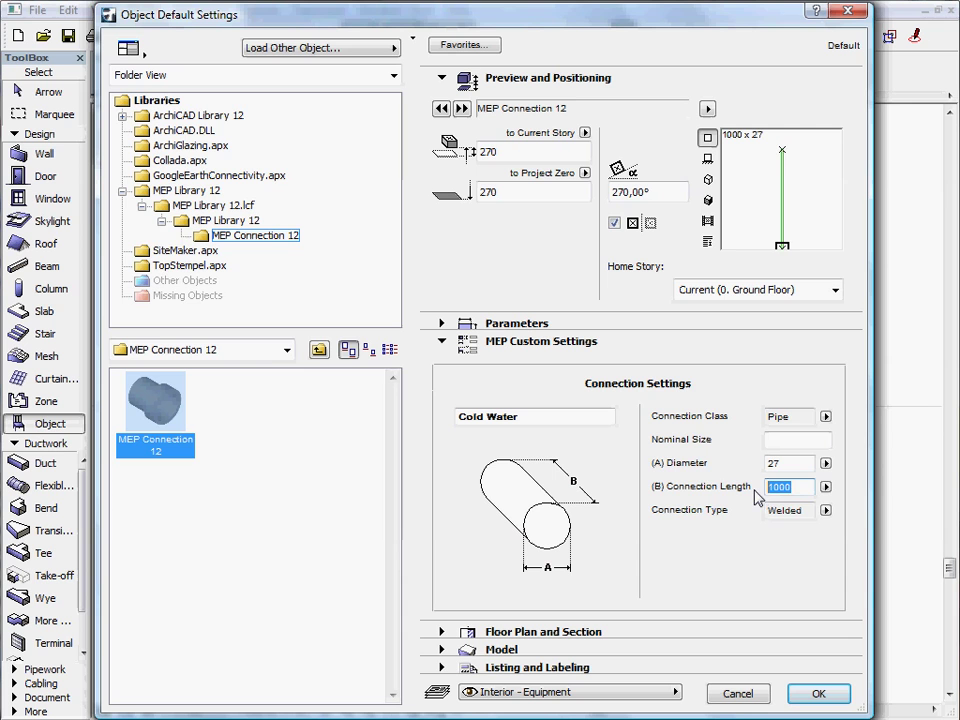
{"action": "type", "text": "28"}
{"action": "left_click", "coordinate": [816, 691]}
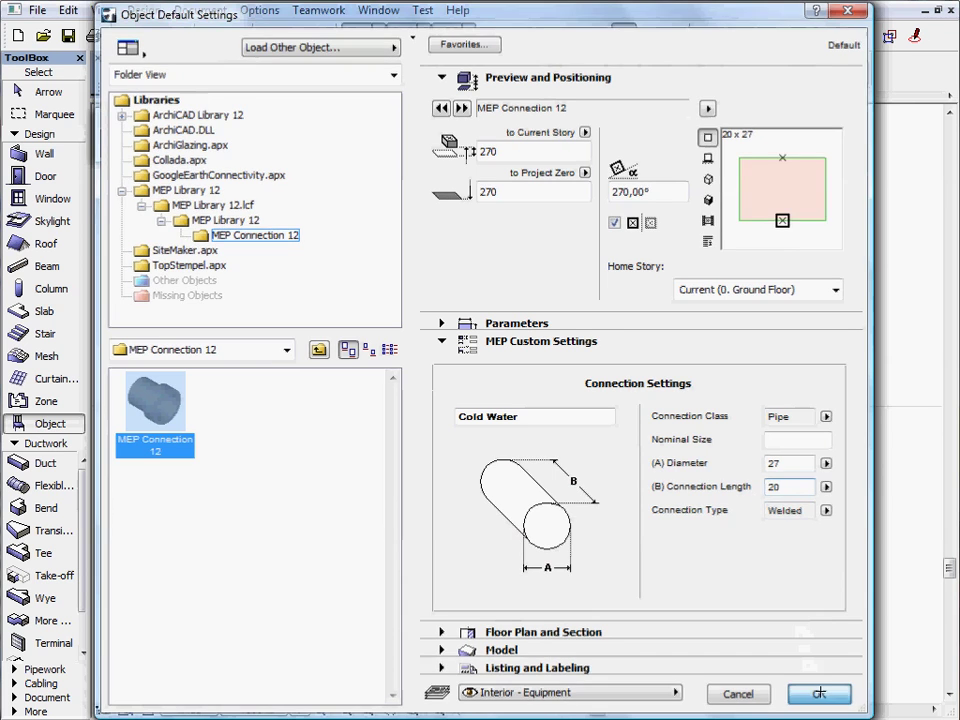
Place the Cold Water connection at the right pipe stub and select it.
{"action": "left_click", "coordinate": [531, 349]}
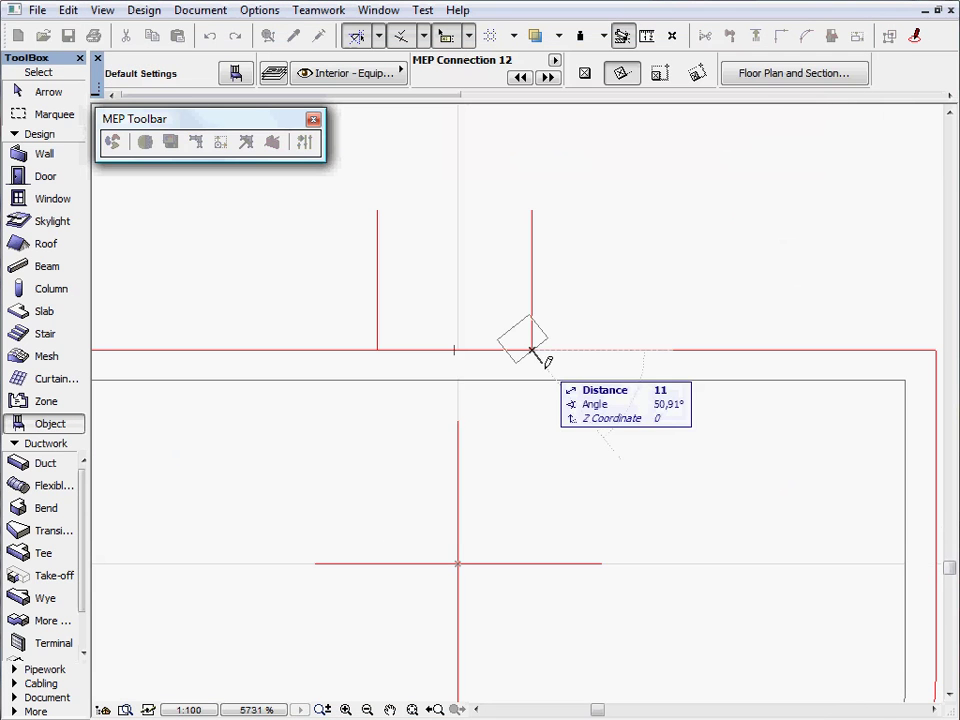
{"action": "left_click", "coordinate": [536, 438]}
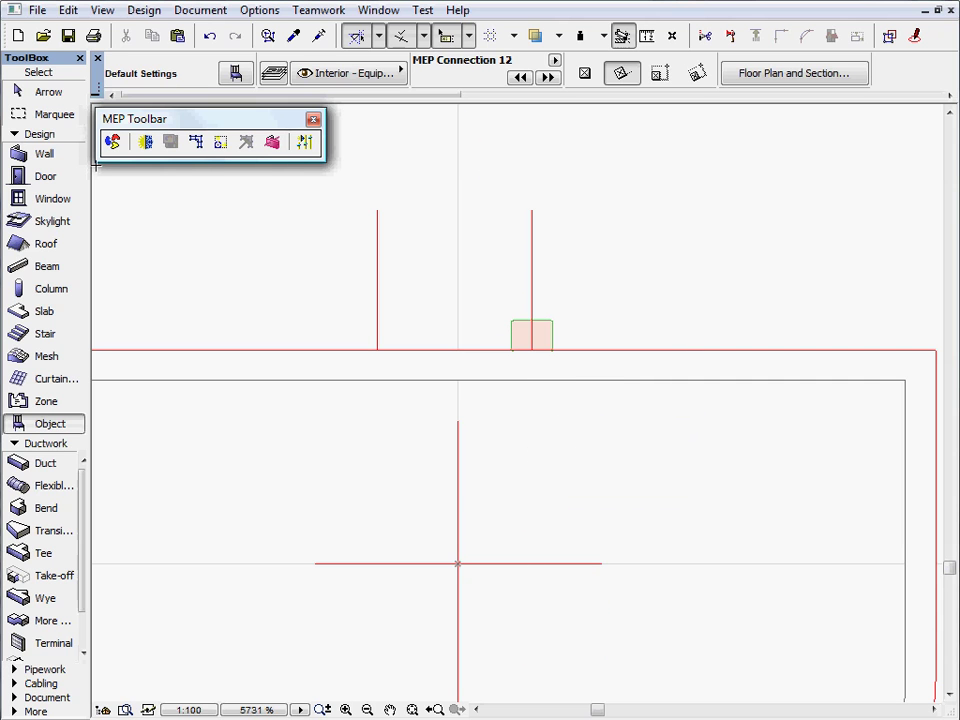
{"action": "left_click", "coordinate": [47, 91]}
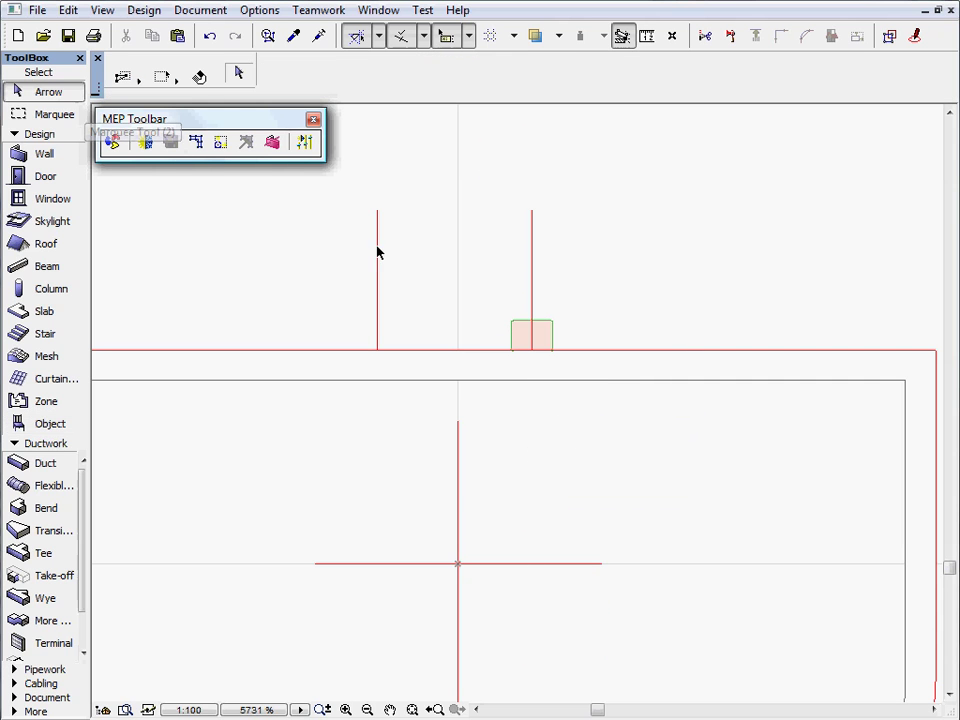
{"action": "left_click", "coordinate": [531, 330]}
Copy the connection onto the left pipe stub on the wall.
{"action": "right_click", "coordinate": [545, 316]}
{"action": "mouse_move", "coordinate": [740, 473]}
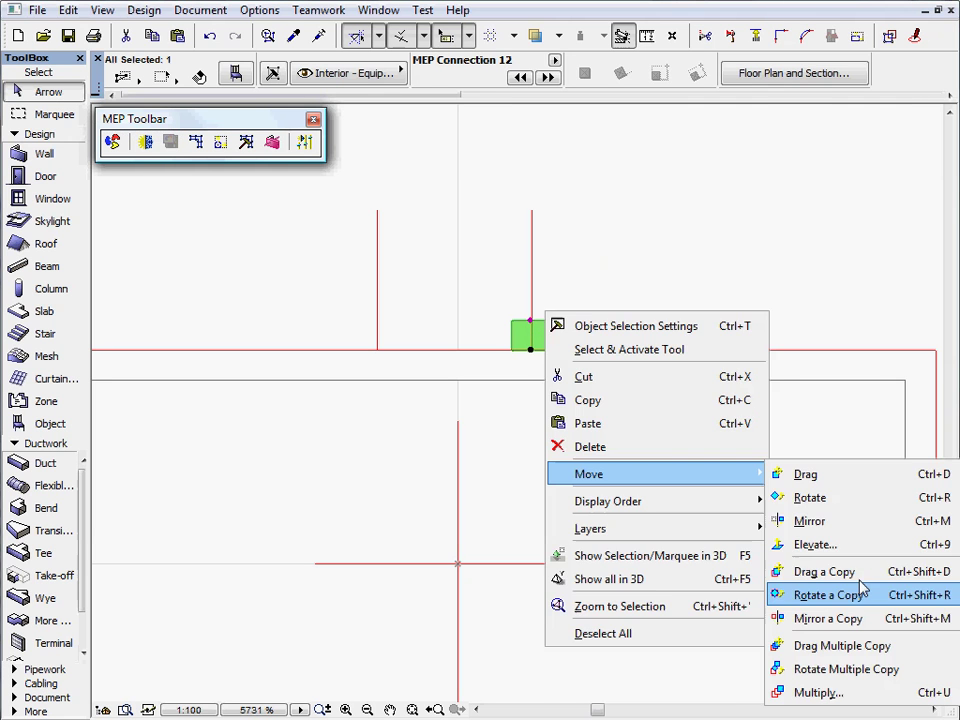
{"action": "left_click", "coordinate": [840, 572]}
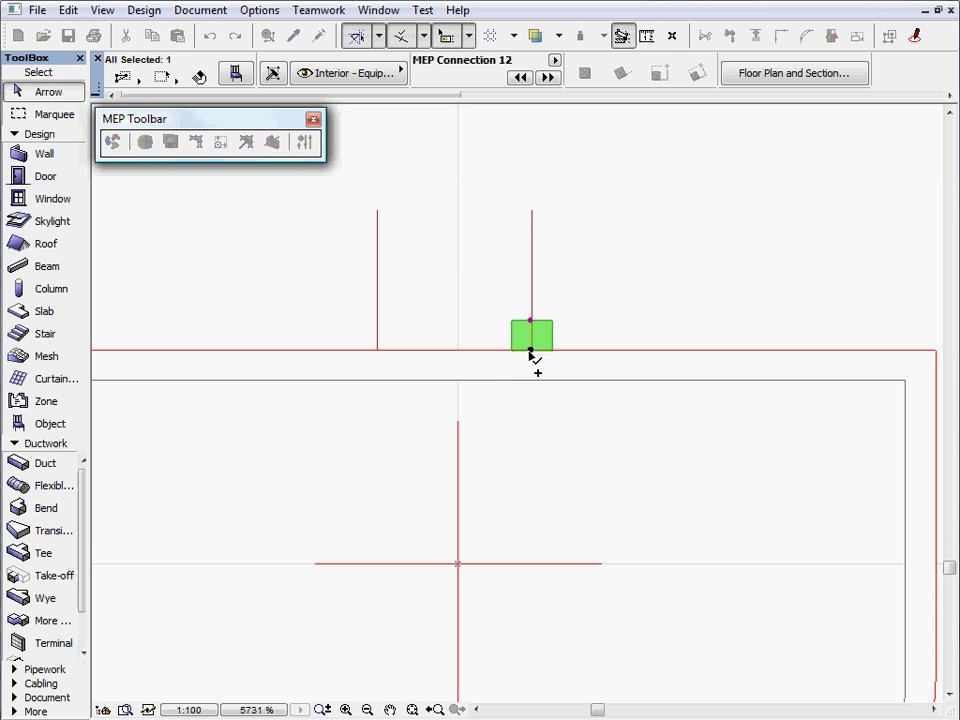
{"action": "left_click", "coordinate": [531, 349]}
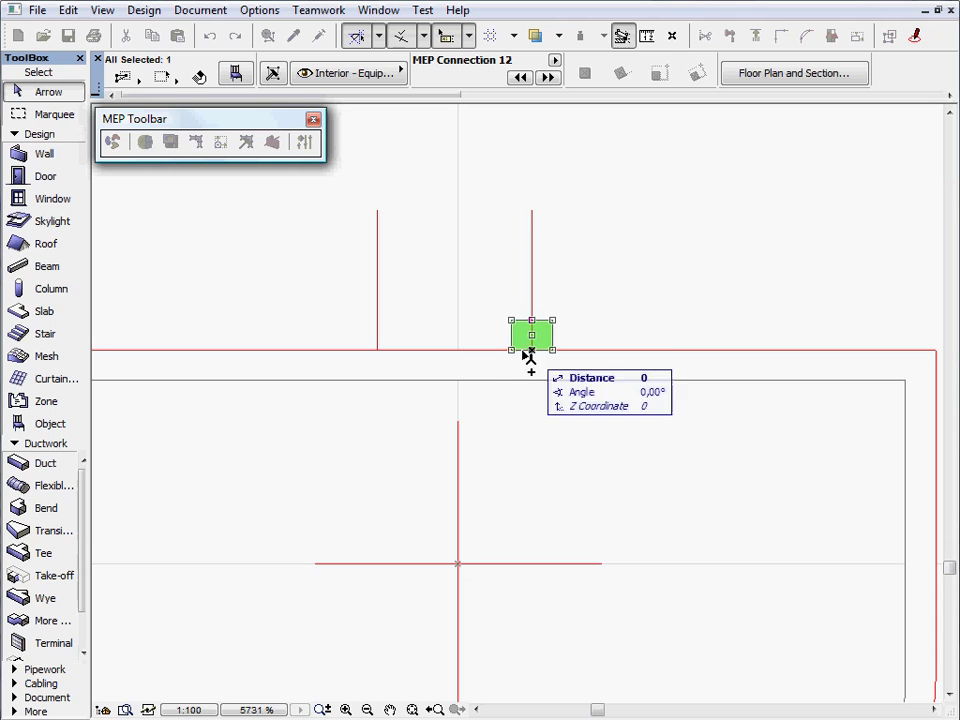
{"action": "left_click", "coordinate": [378, 350]}
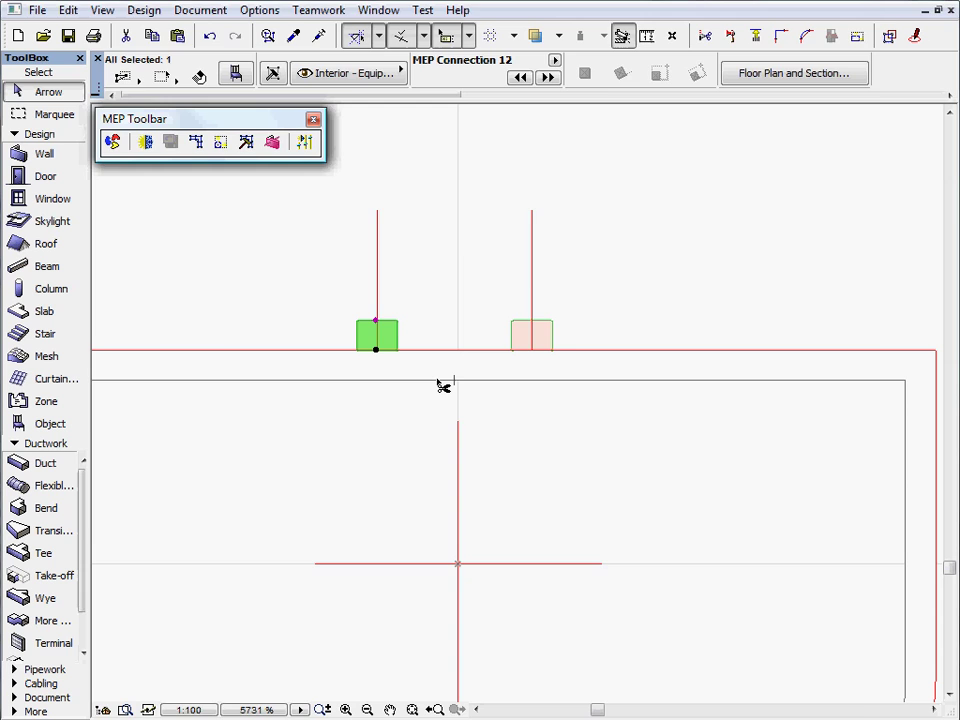
Rename the copied connection from Cold Water to Hot Water.
{"action": "key", "text": "ctrl+t"}
{"action": "left_click", "coordinate": [483, 416]}
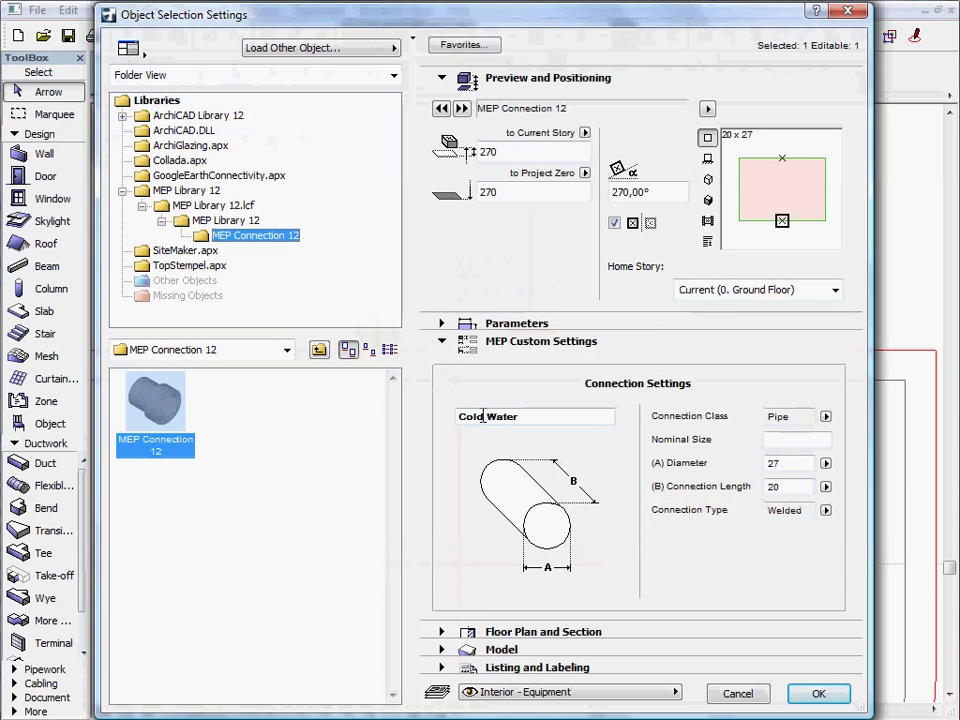
{"action": "left_click_drag", "start_coordinate": [483, 416], "coordinate": [456, 418]}
{"action": "type", "text": "H"}
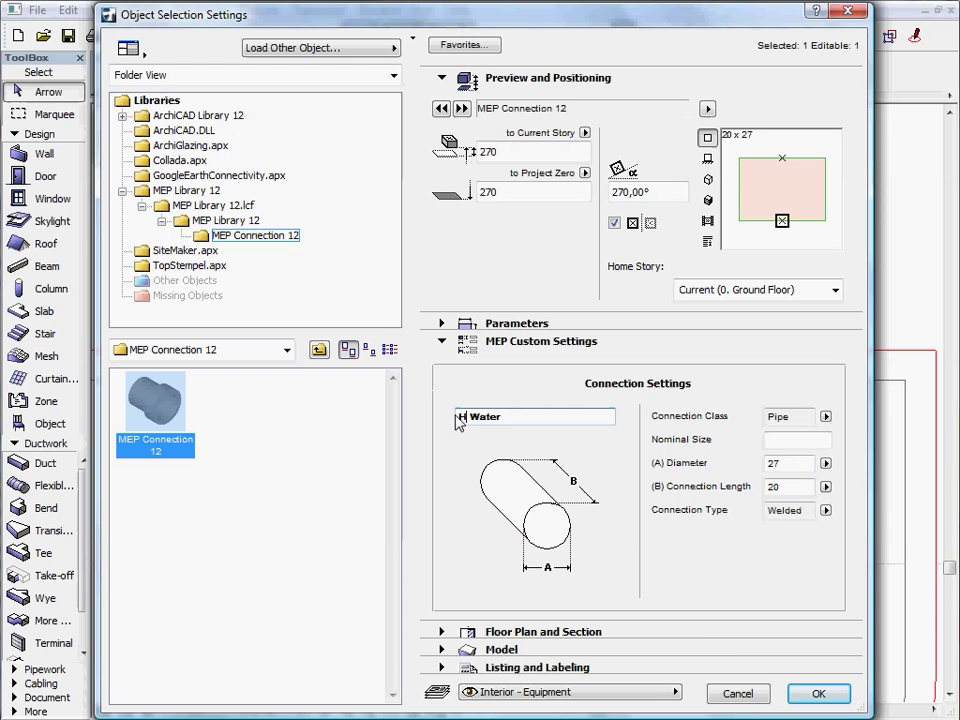
{"action": "type", "text": "ot"}
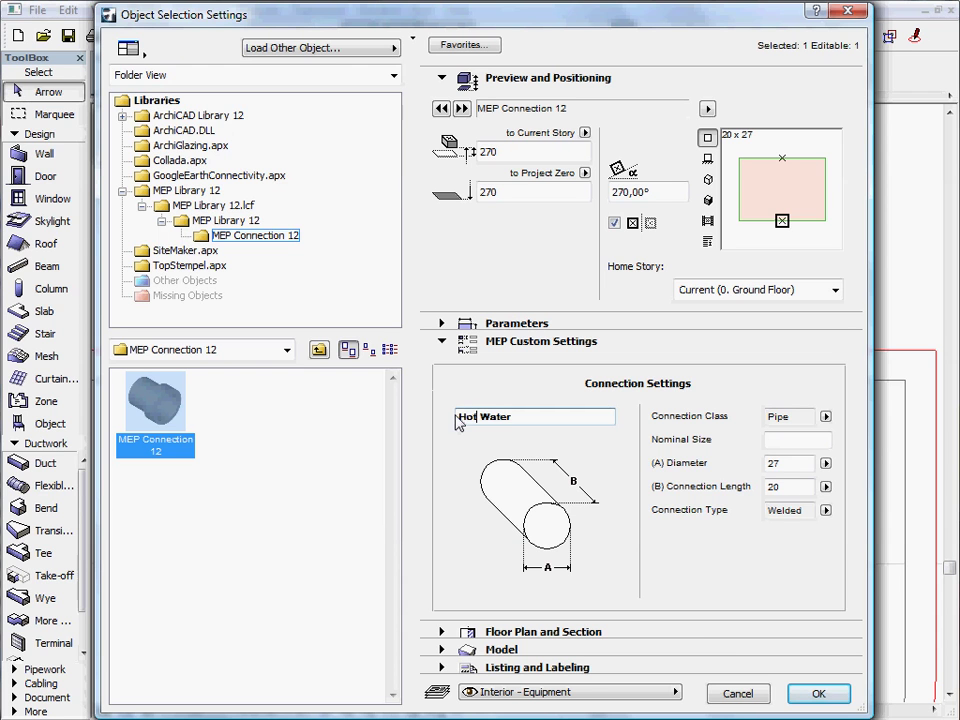
Confirm the Hot Water rename, then rename the default connection to Waste Water.
{"action": "left_click", "coordinate": [817, 692]}
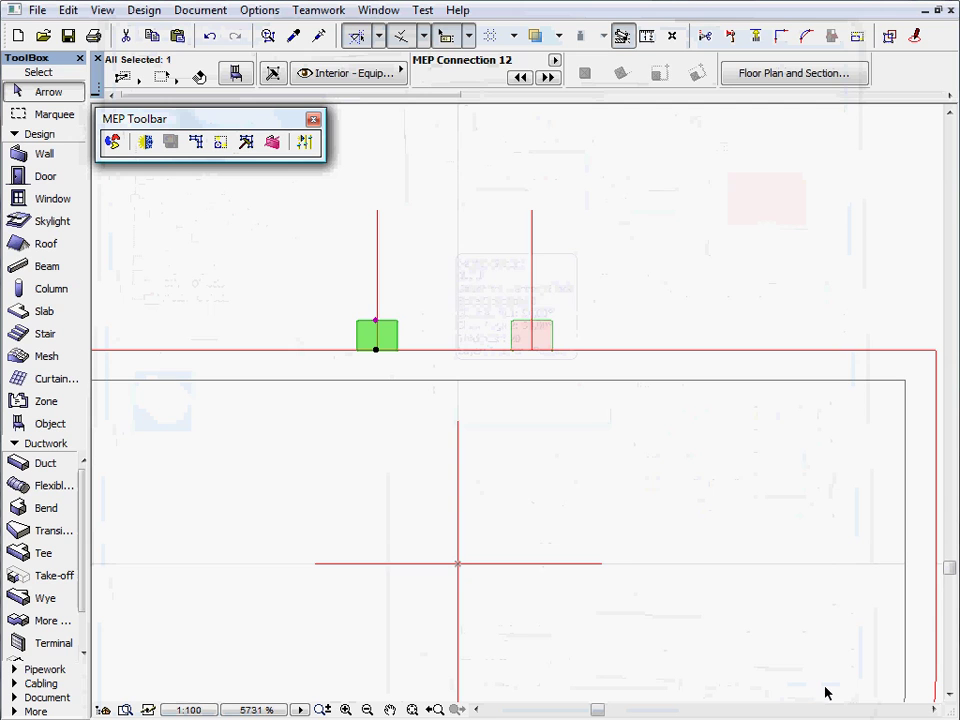
{"action": "left_click", "coordinate": [570, 489]}
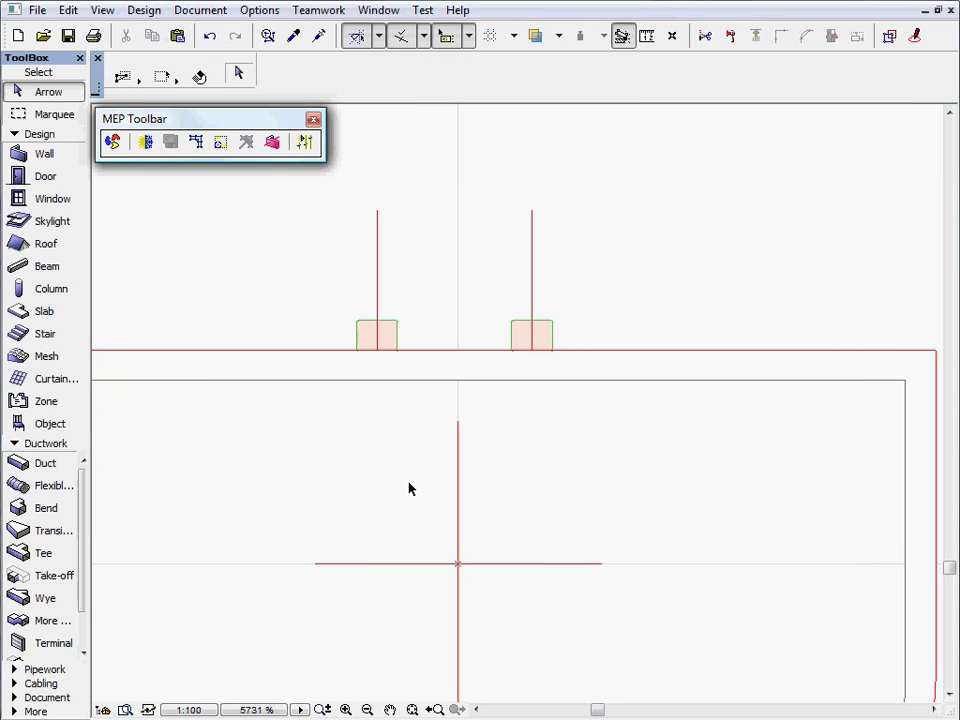
{"action": "double_click", "coordinate": [64, 424]}
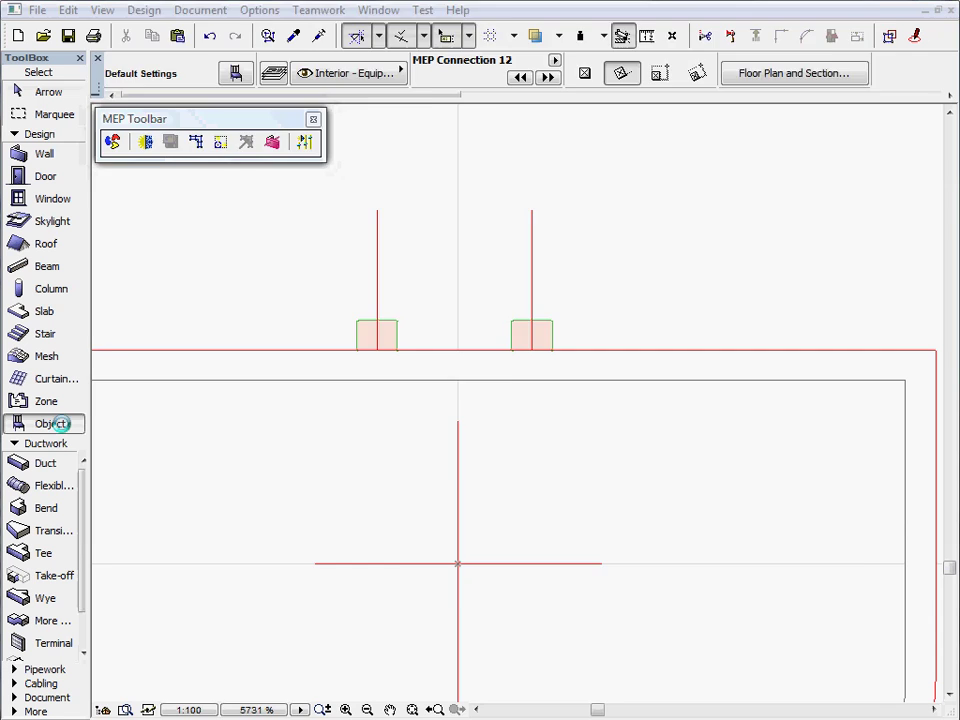
{"action": "left_click", "coordinate": [490, 418]}
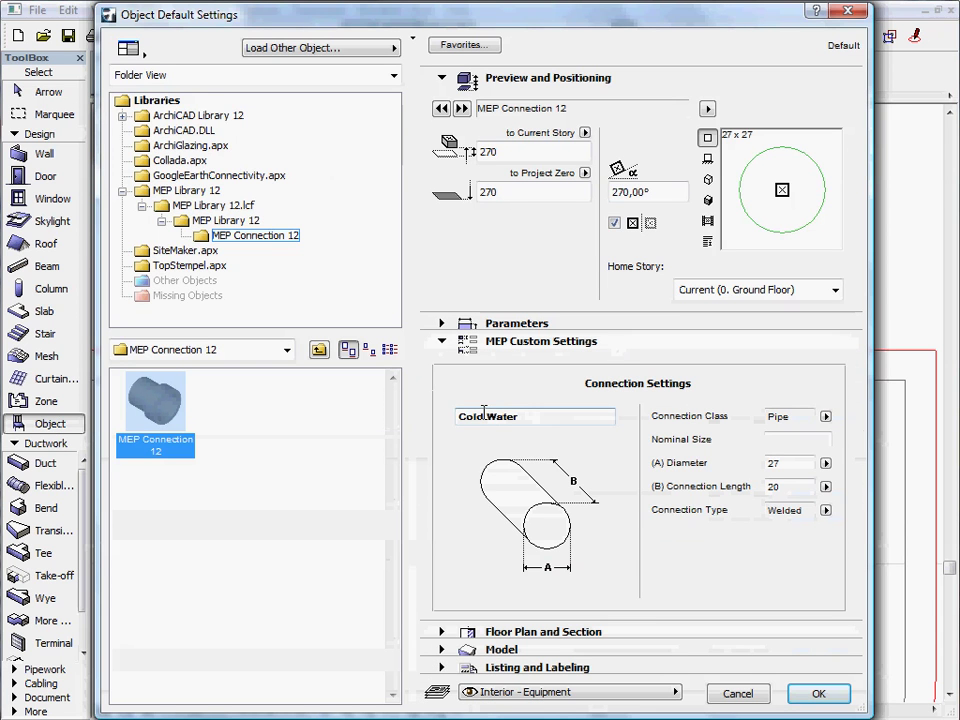
{"action": "left_click_drag", "start_coordinate": [486, 418], "coordinate": [457, 418]}
{"action": "type", "text": "Waste"}
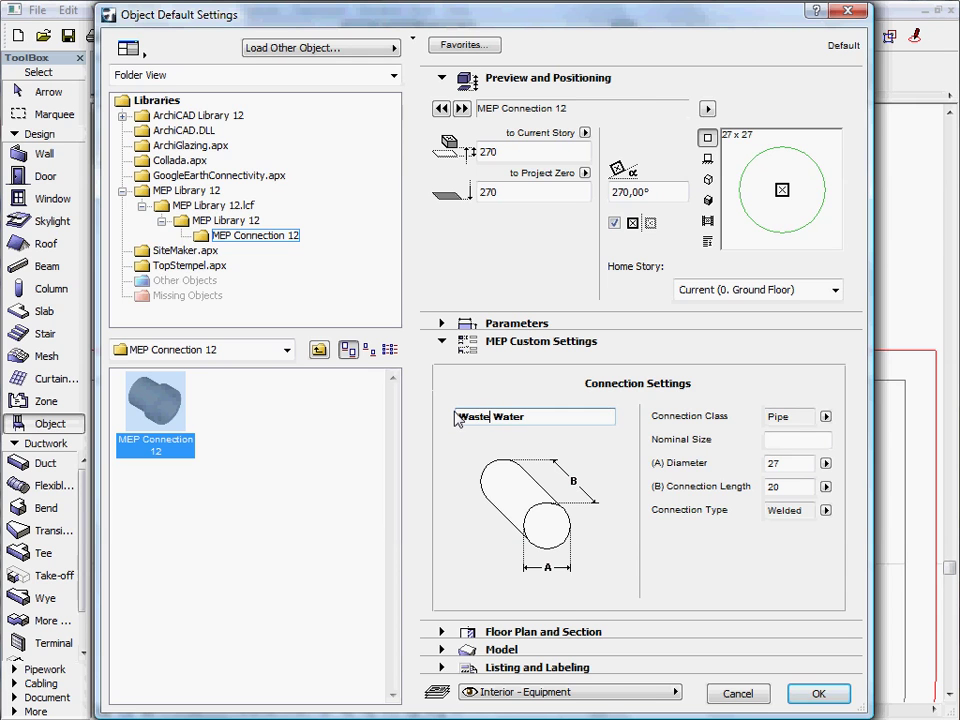
{"action": "key", "text": "Return"}
Place the Waste Water connection at the basin's centre and view the basin in 3D.
{"action": "left_click", "coordinate": [459, 563]}
{"action": "left_click", "coordinate": [549, 566]}
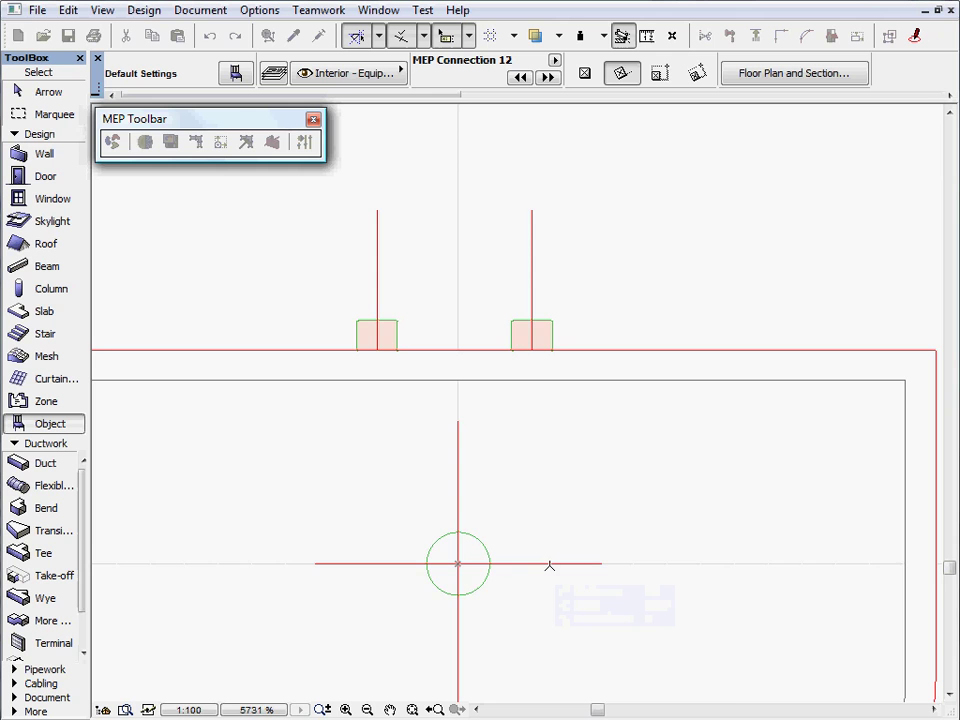
{"action": "scroll", "coordinate": [598, 474], "scroll_direction": "down", "scroll_amount": 5}
{"action": "middle_click_drag", "start_coordinate": [630, 549], "coordinate": [584, 459]}
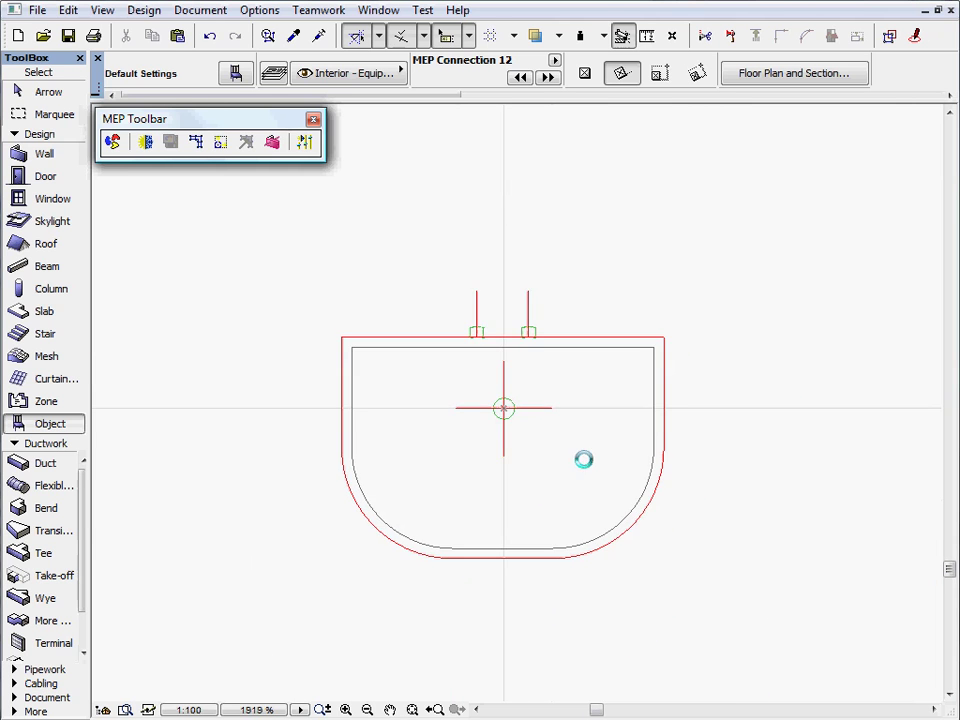
{"action": "key", "text": "F3"}
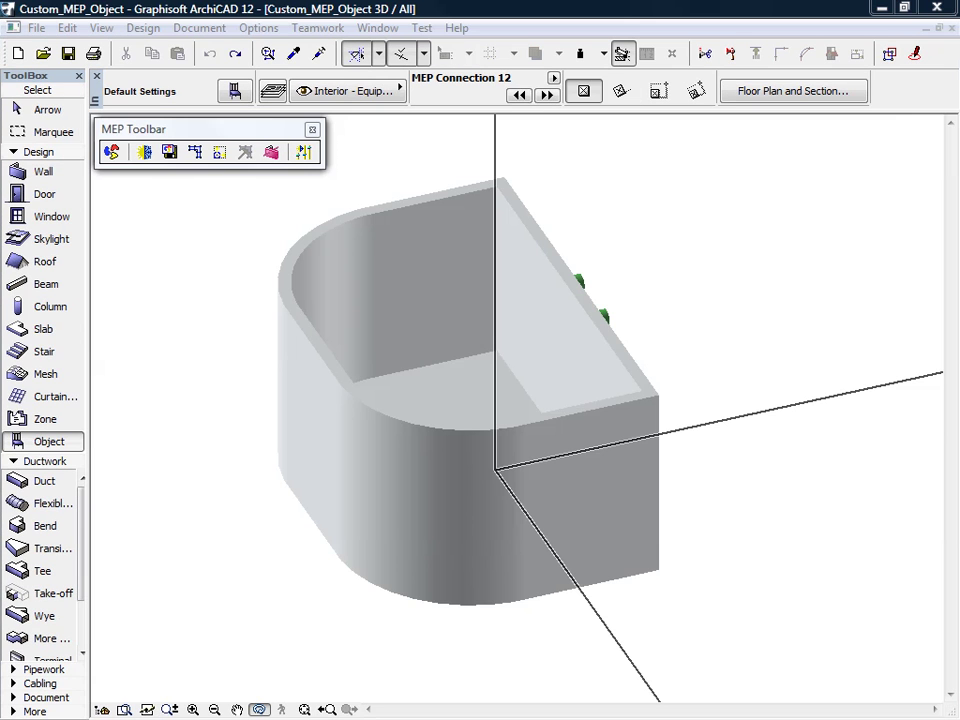
Choose Save 3D Model as Custom MEP Part from the MEP Toolbar.
{"action": "left_click", "coordinate": [174, 160]}
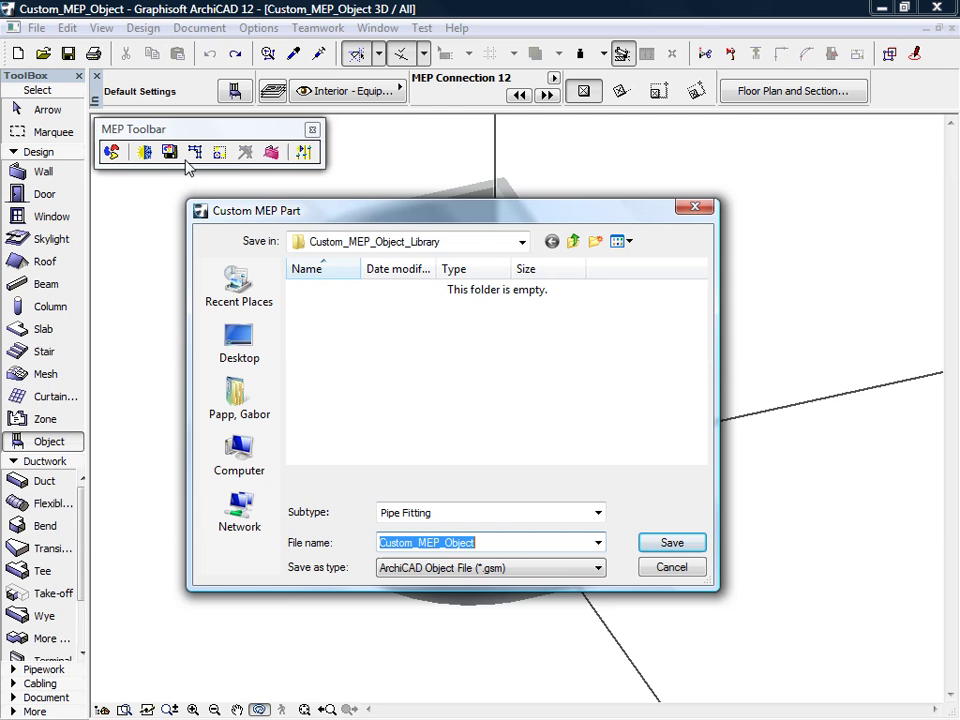
Save the basin part as Custom_MEP_Object with the Flow Equipment subtype.
{"action": "left_click", "coordinate": [598, 513]}
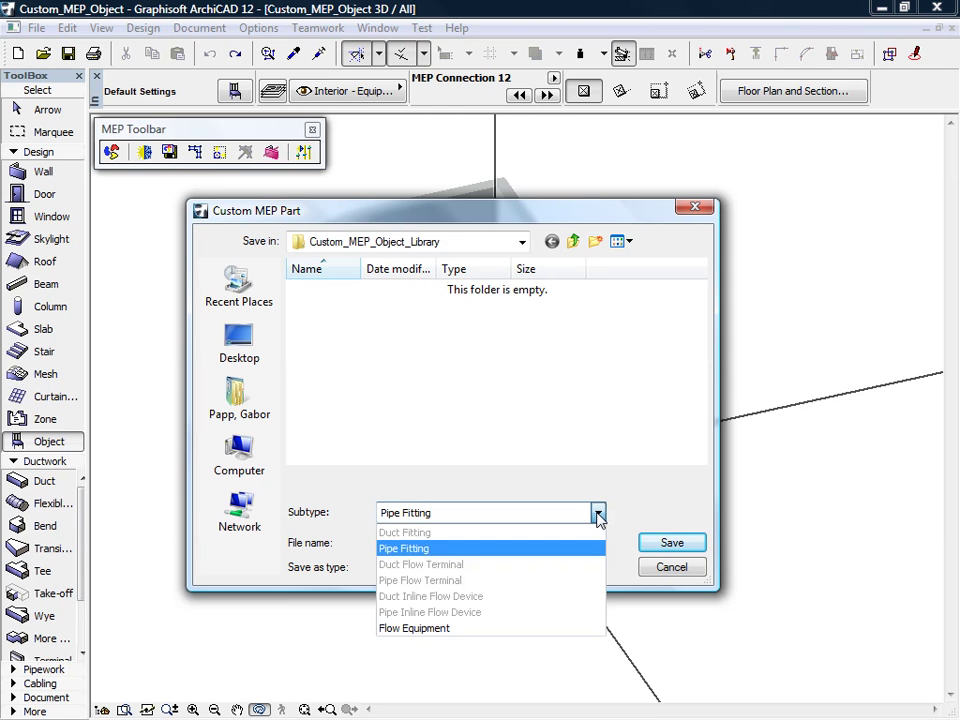
{"action": "left_click", "coordinate": [575, 628]}
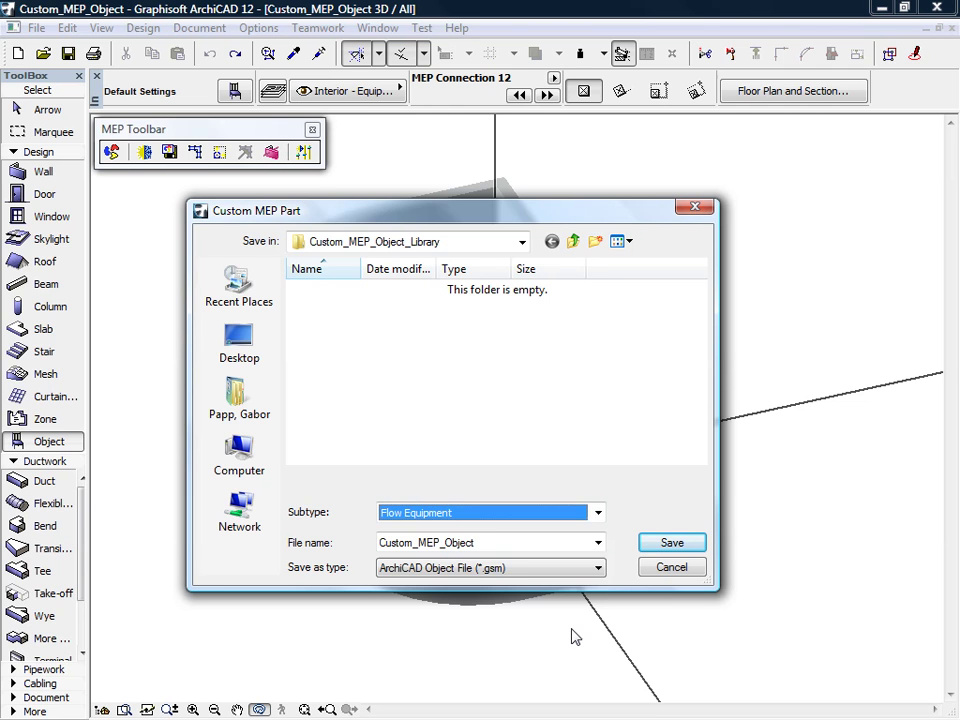
{"action": "left_click", "coordinate": [505, 542]}
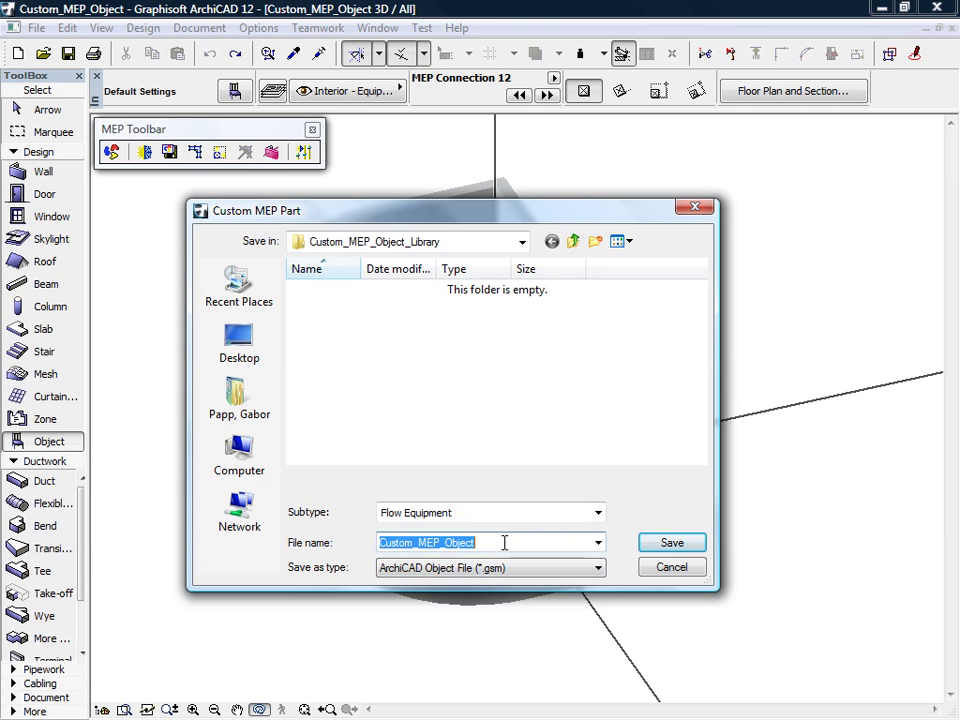
{"action": "left_click", "coordinate": [696, 554]}
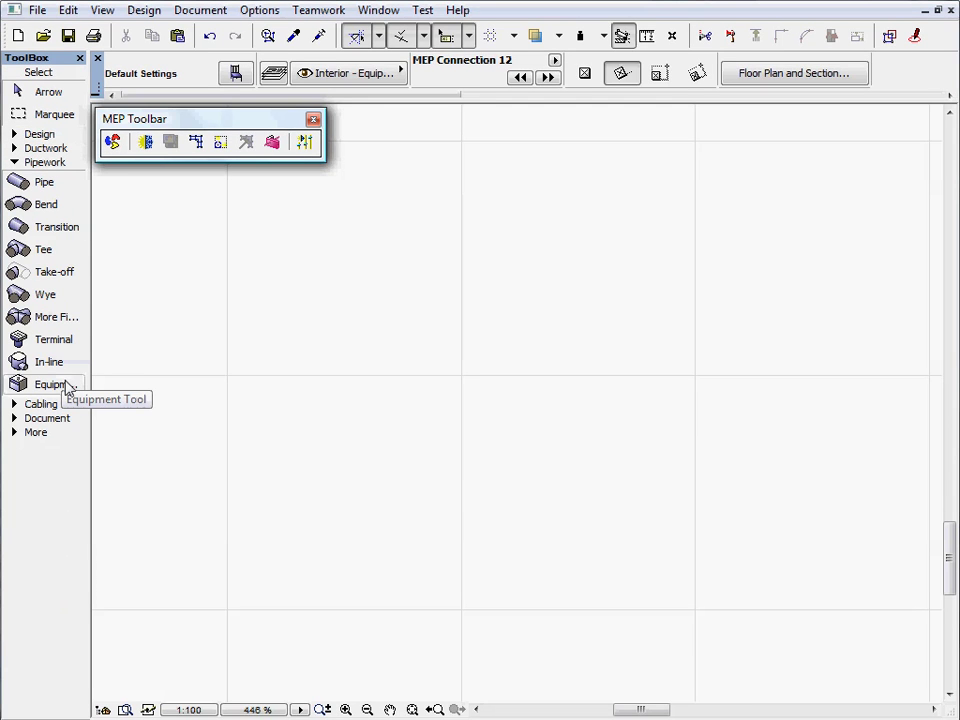
Expand Pipework in the ToolBox and open the Equipment tool's default settings.
{"action": "left_click", "coordinate": [66, 386]}
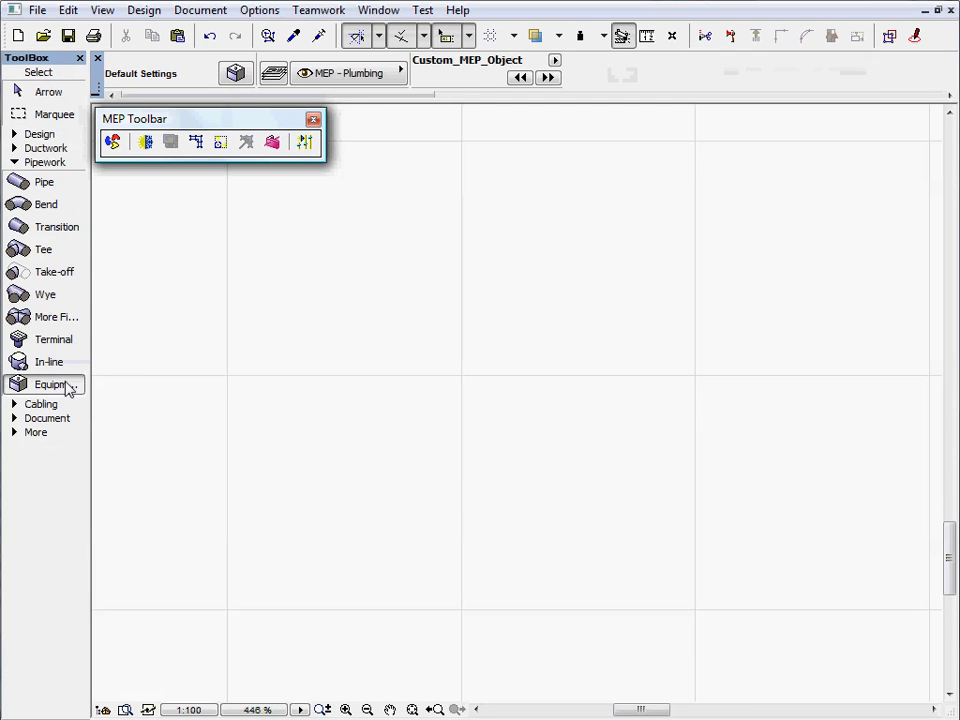
{"action": "double_click", "coordinate": [66, 386]}
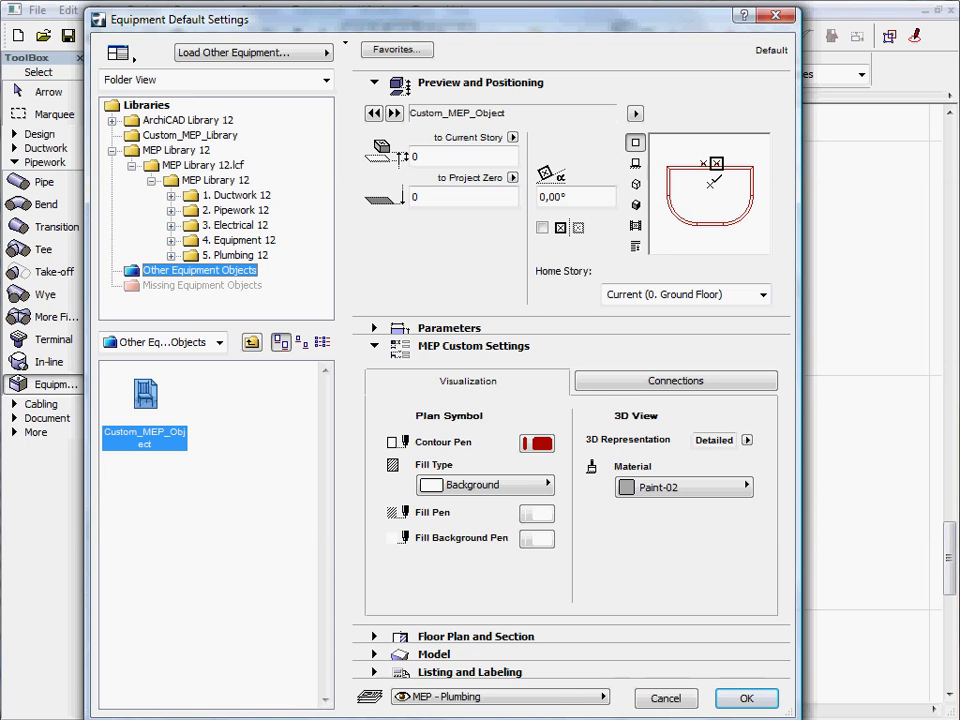
Assign the basin's Cold Water and Hot Water connections to their MEP systems and place the basin.
{"action": "left_click", "coordinate": [658, 381]}
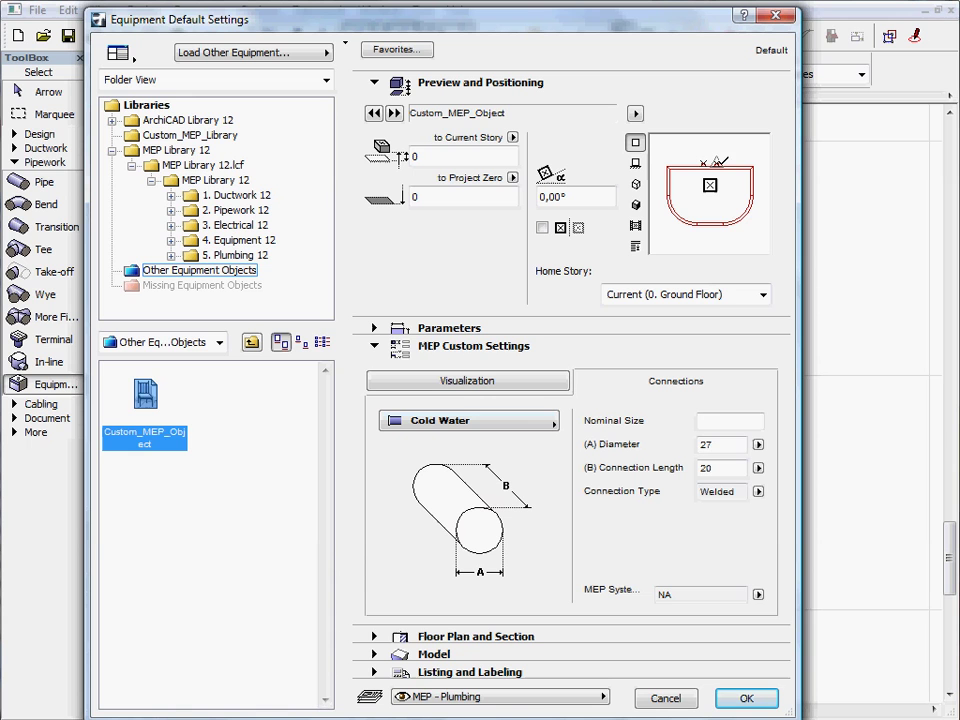
{"action": "left_click", "coordinate": [758, 595]}
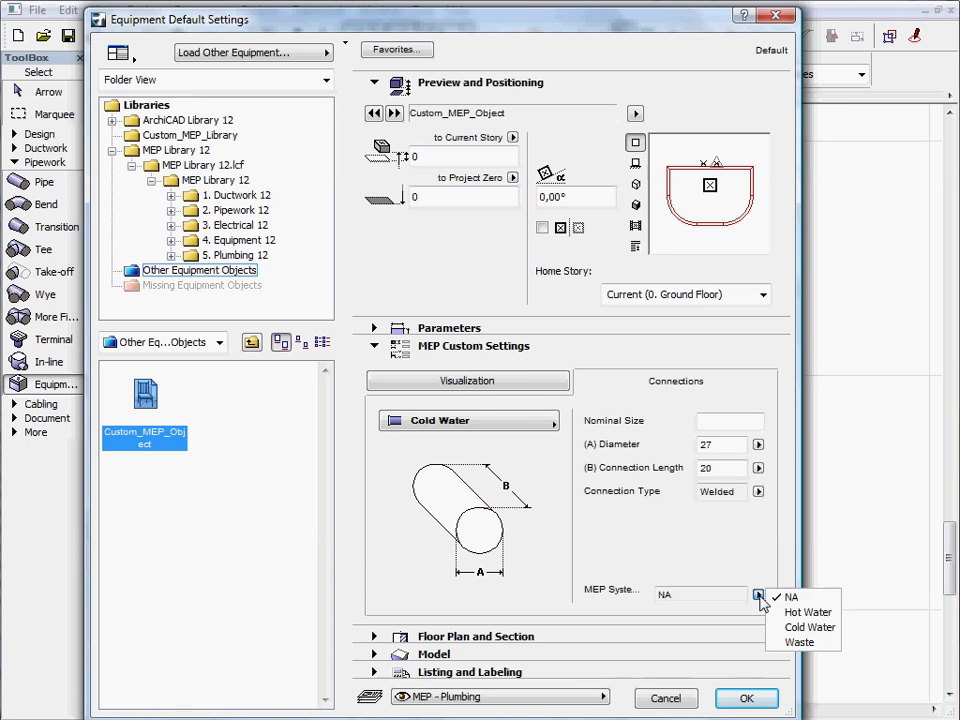
{"action": "left_click", "coordinate": [808, 628]}
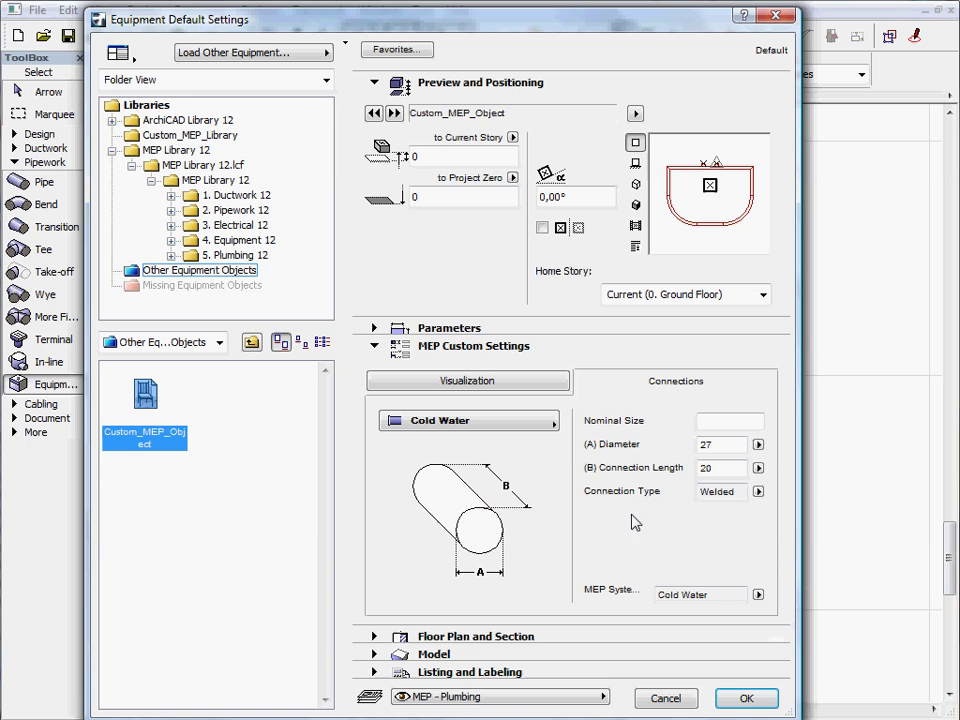
{"action": "left_click", "coordinate": [533, 422]}
{"action": "left_click", "coordinate": [624, 441]}
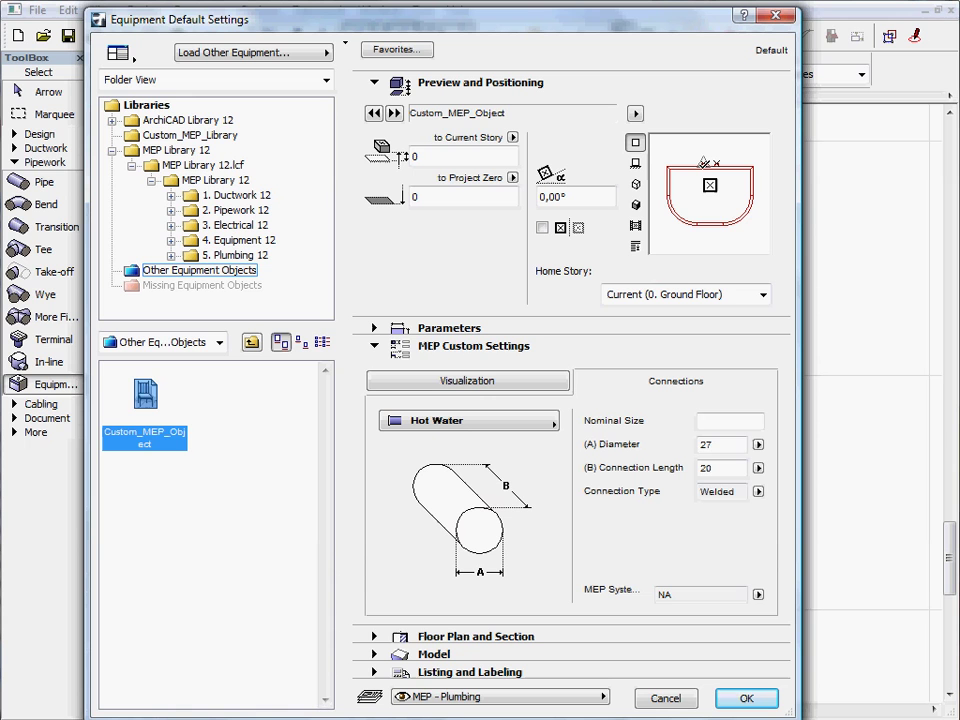
{"action": "left_click", "coordinate": [757, 595]}
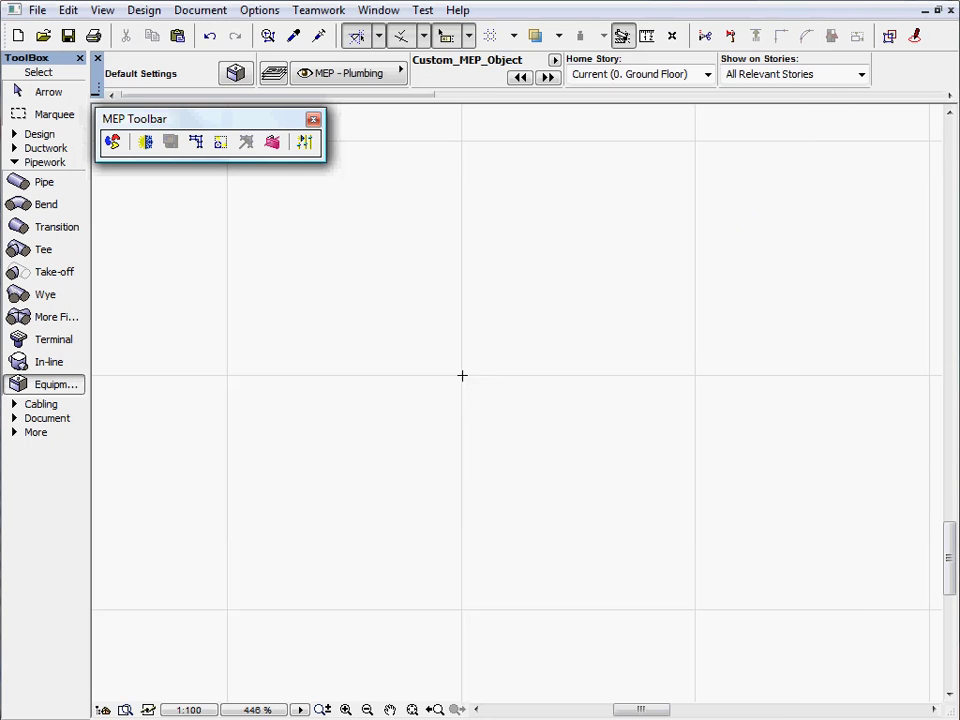
{"action": "left_click", "coordinate": [462, 376]}
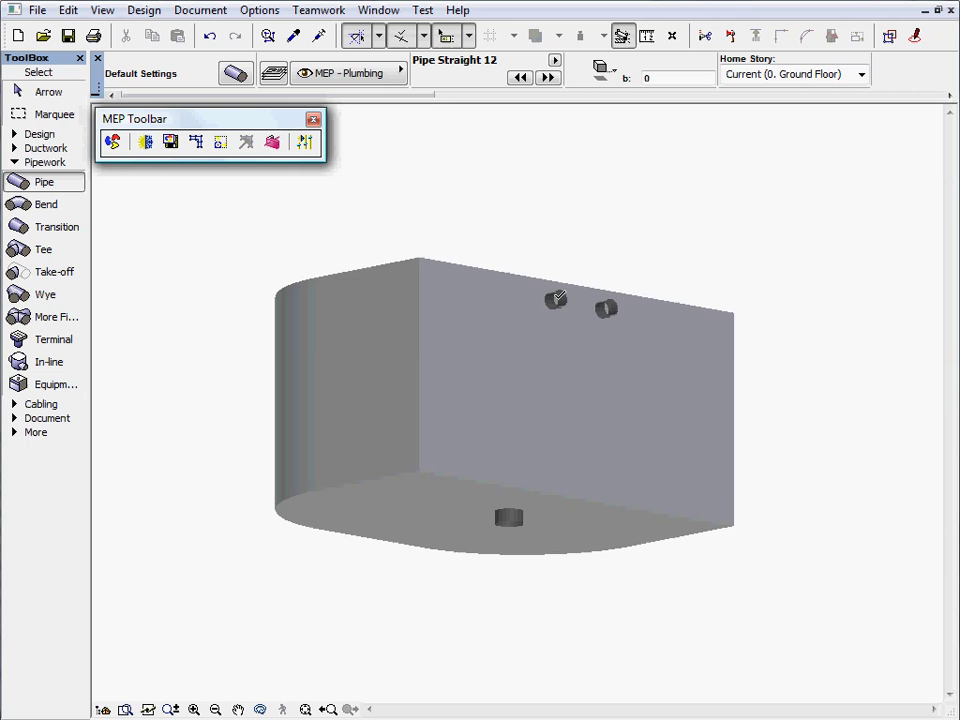
Draw cold and hot pipes from the two back connectors and a waste pipe from the bottom outlet.
{"action": "left_click", "coordinate": [557, 298]}
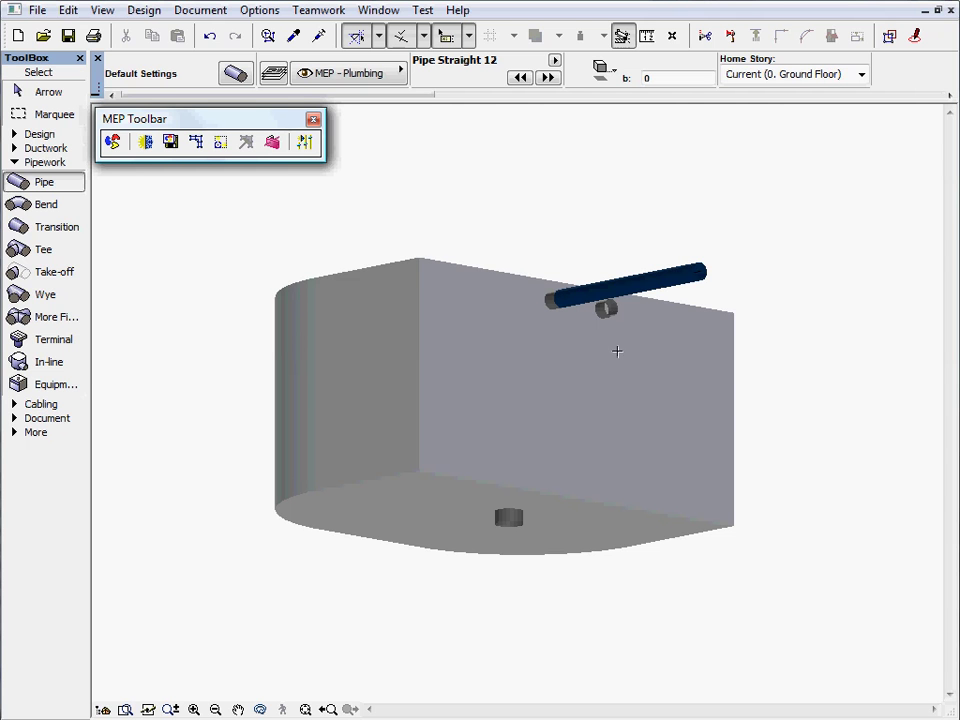
{"action": "left_click", "coordinate": [647, 344]}
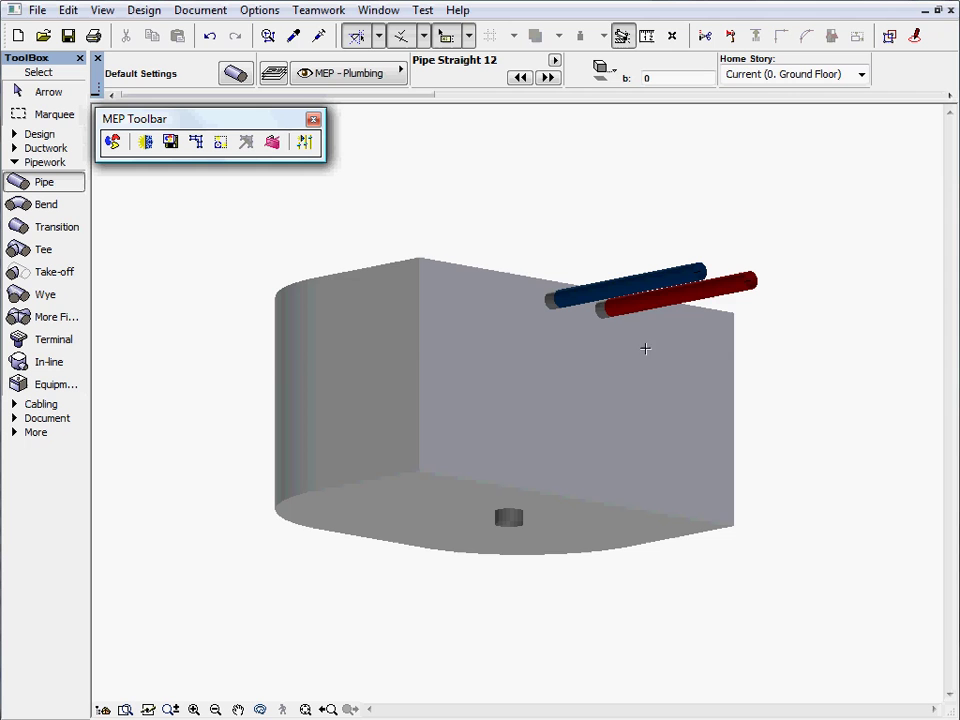
{"action": "left_click", "coordinate": [603, 558]}
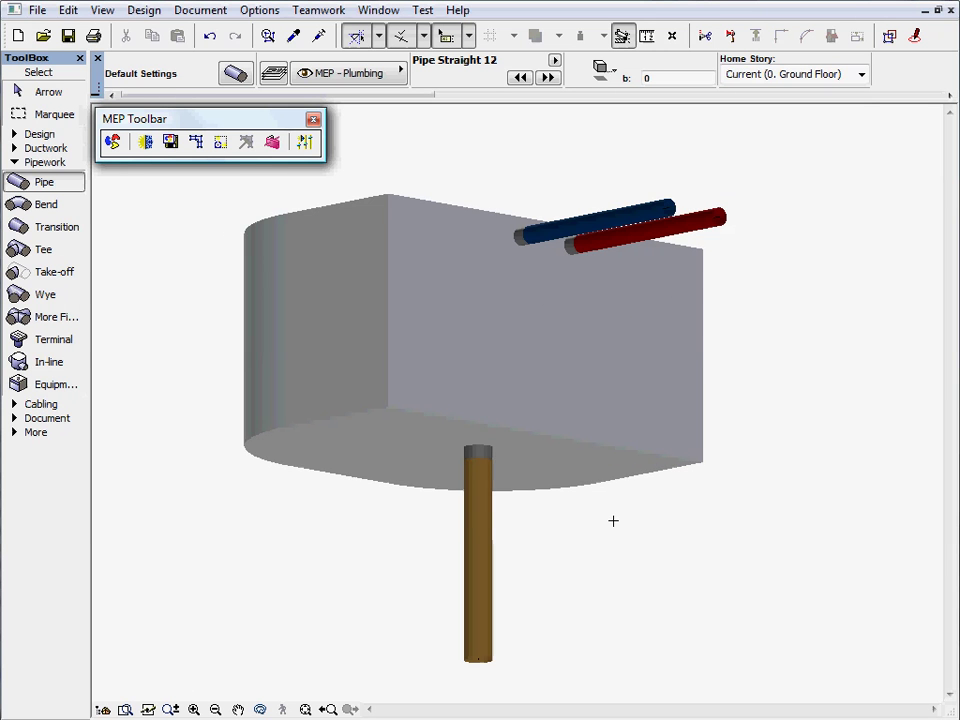